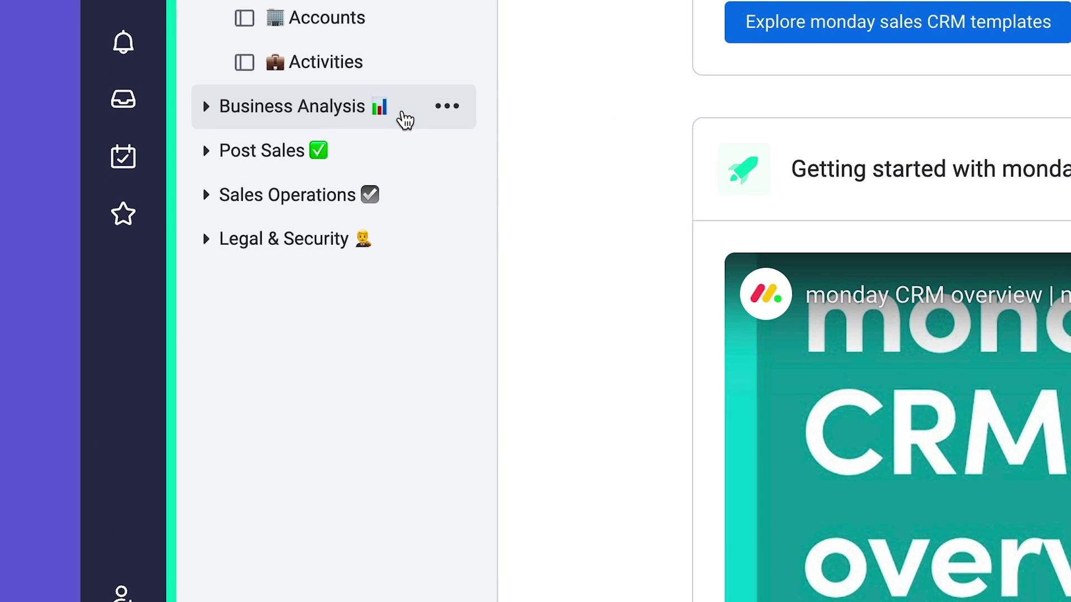
# Expand, then collapse, the Business Analysis, Post Sales, Sales Operations and Legal & Security dashboard folders.
pyautogui.click(216, 255)
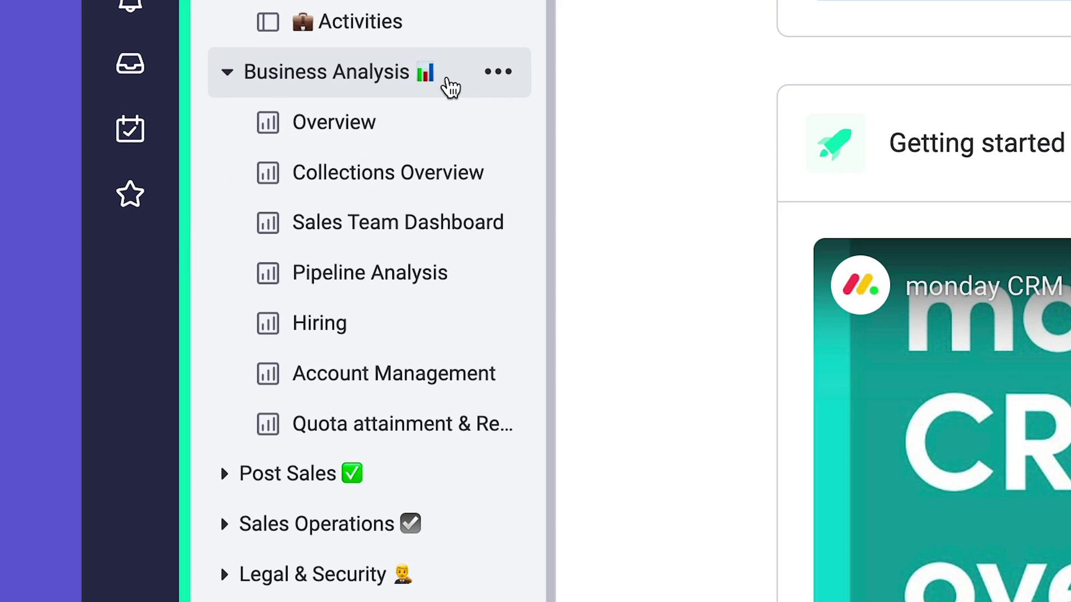
pyautogui.click(415, 480)
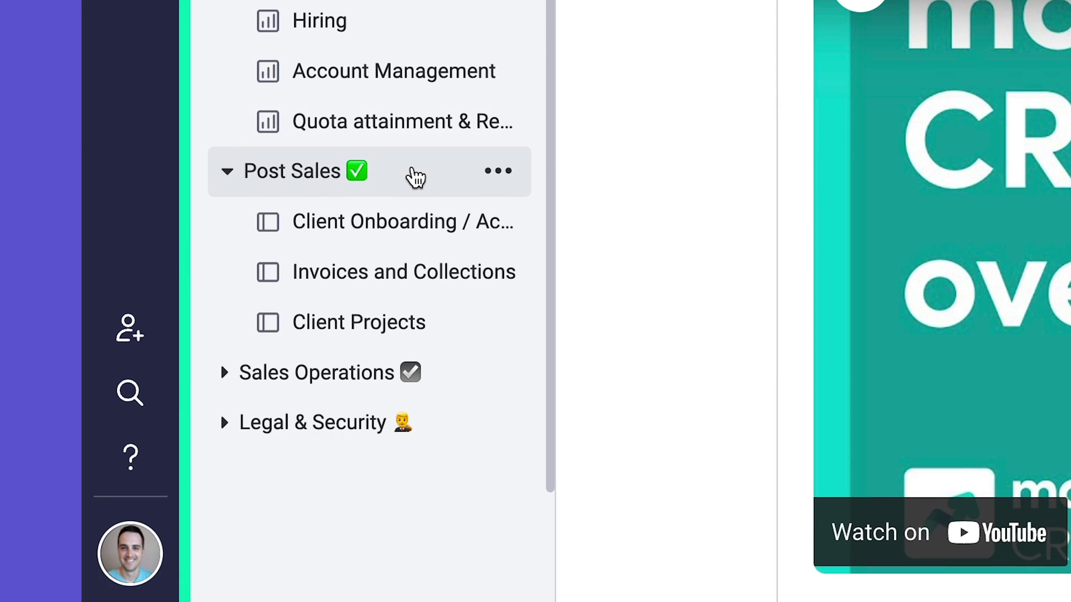
pyautogui.click(461, 370)
pyautogui.scroll(-3, 454, 377)
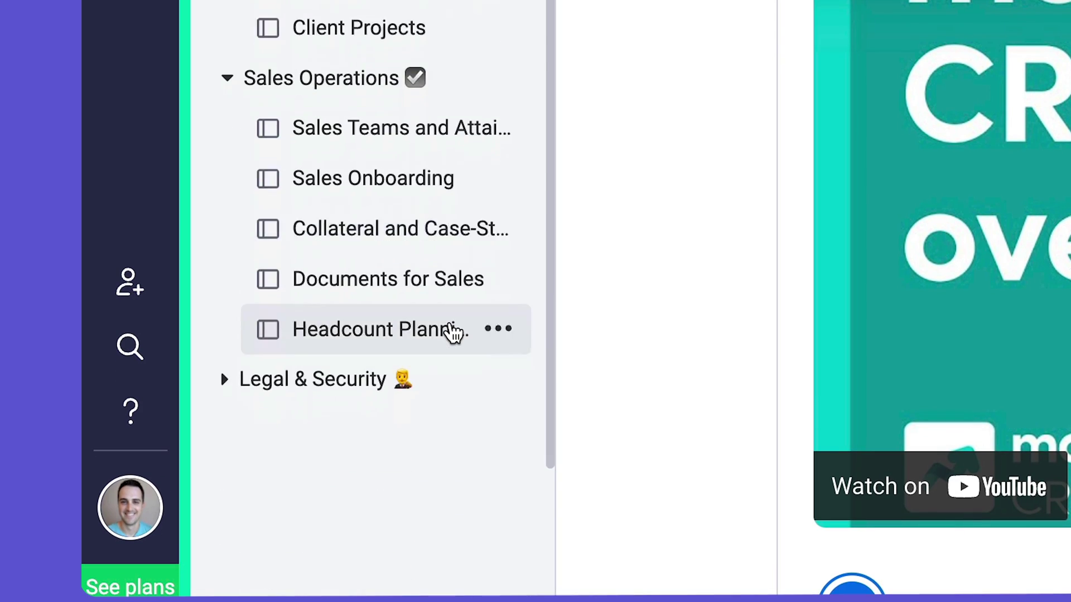
pyautogui.click(454, 379)
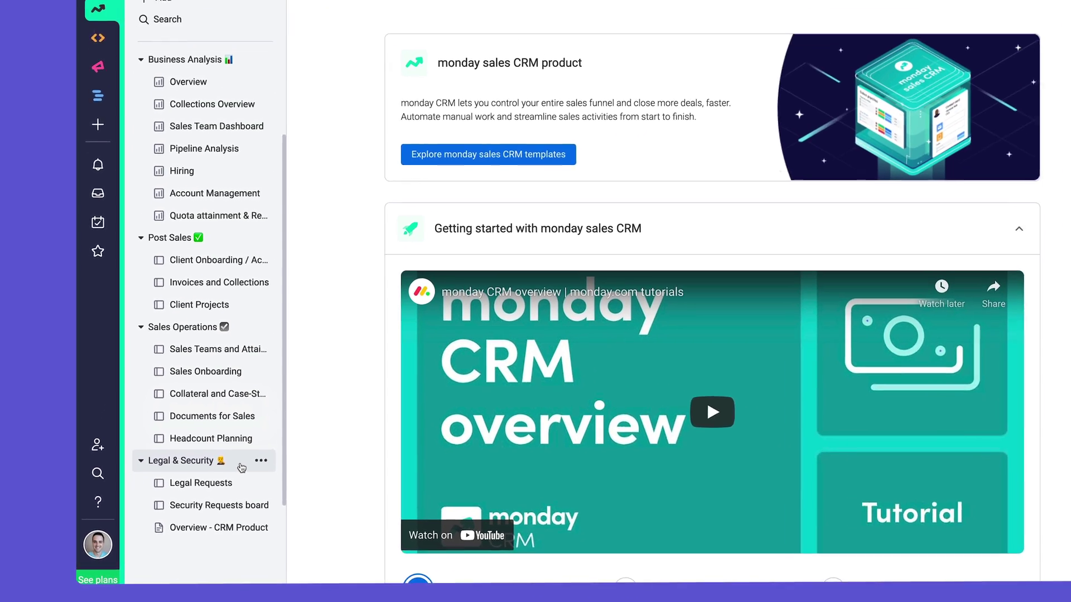
pyautogui.click(241, 468)
pyautogui.click(243, 326)
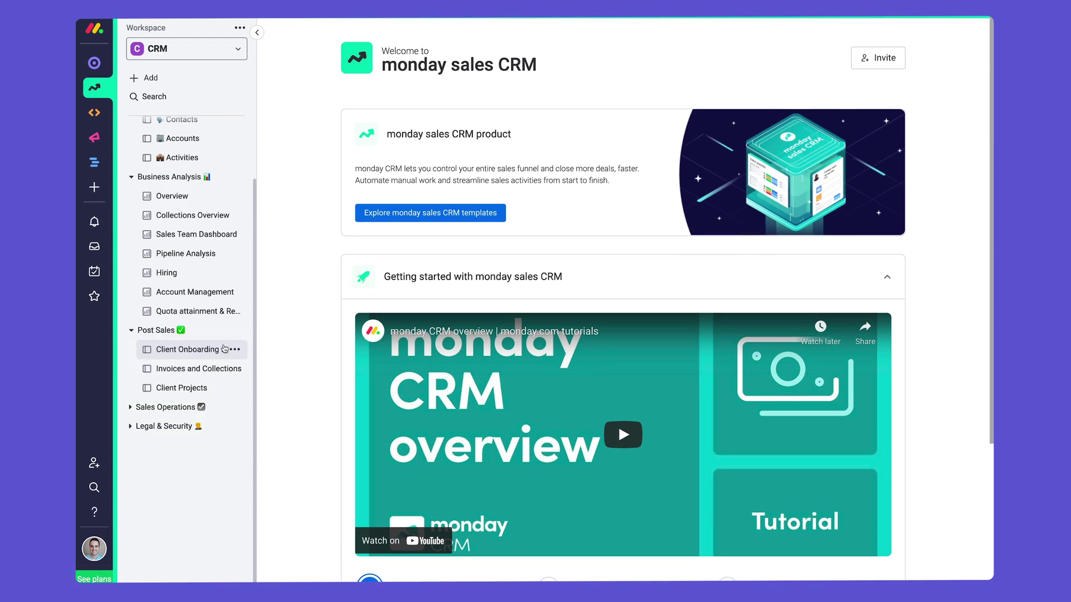
pyautogui.click(240, 291)
pyautogui.click(218, 234)
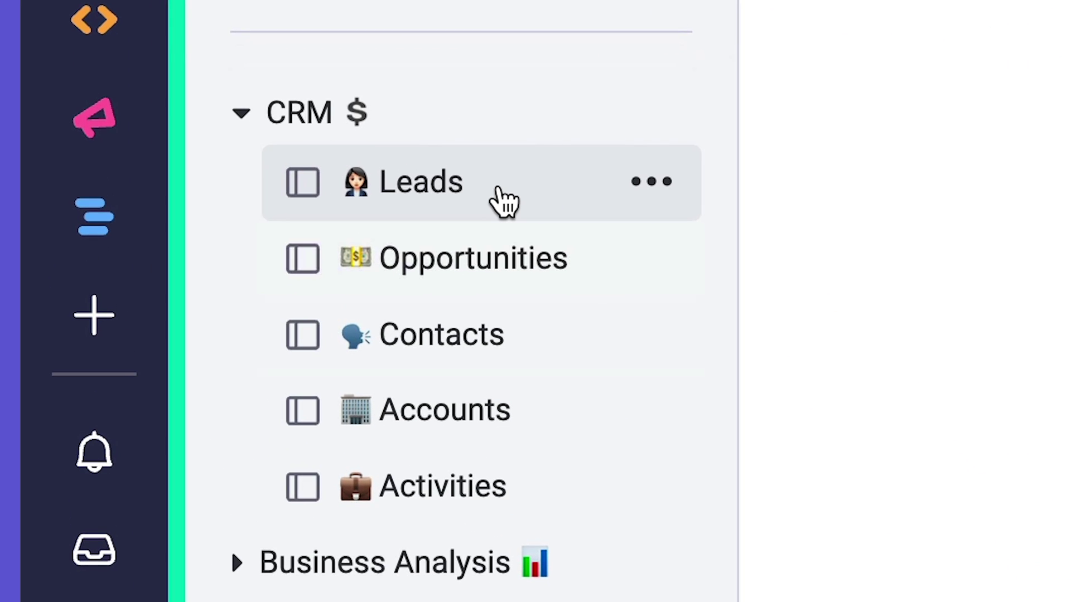
# On the Leads board, preview Excel import, the Contact Us submission form and available integrations.
pyautogui.click(504, 204)
pyautogui.click(170, 87)
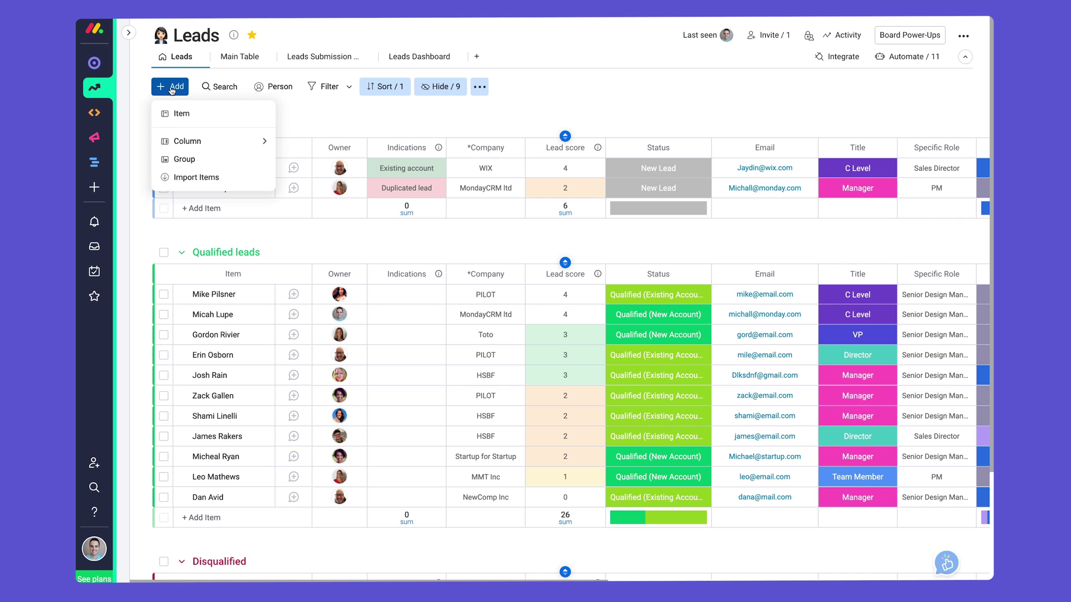
pyautogui.click(239, 179)
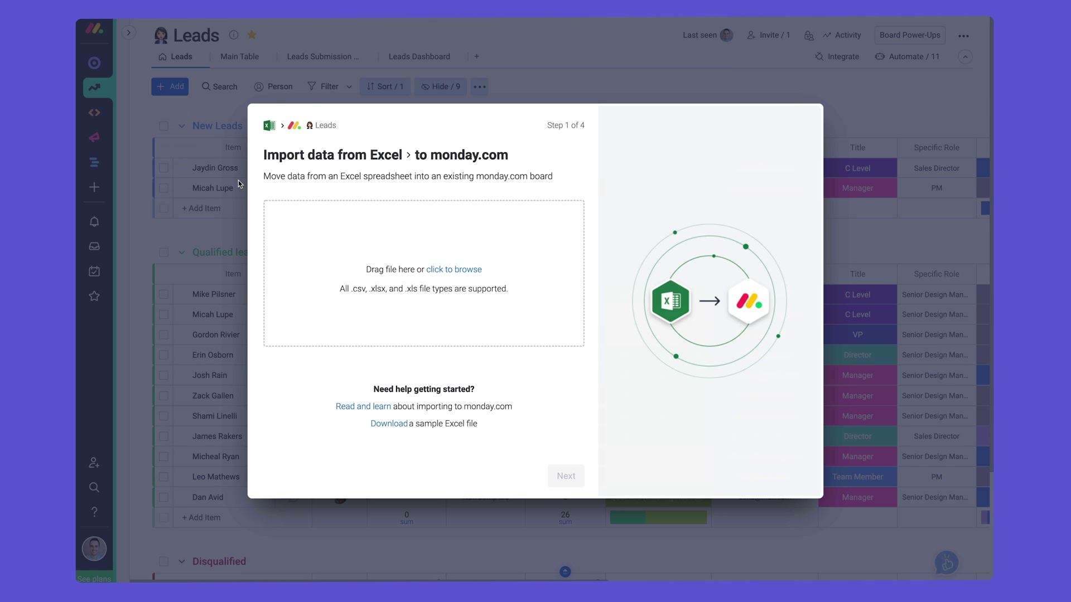
pyautogui.click(239, 180)
pyautogui.click(342, 62)
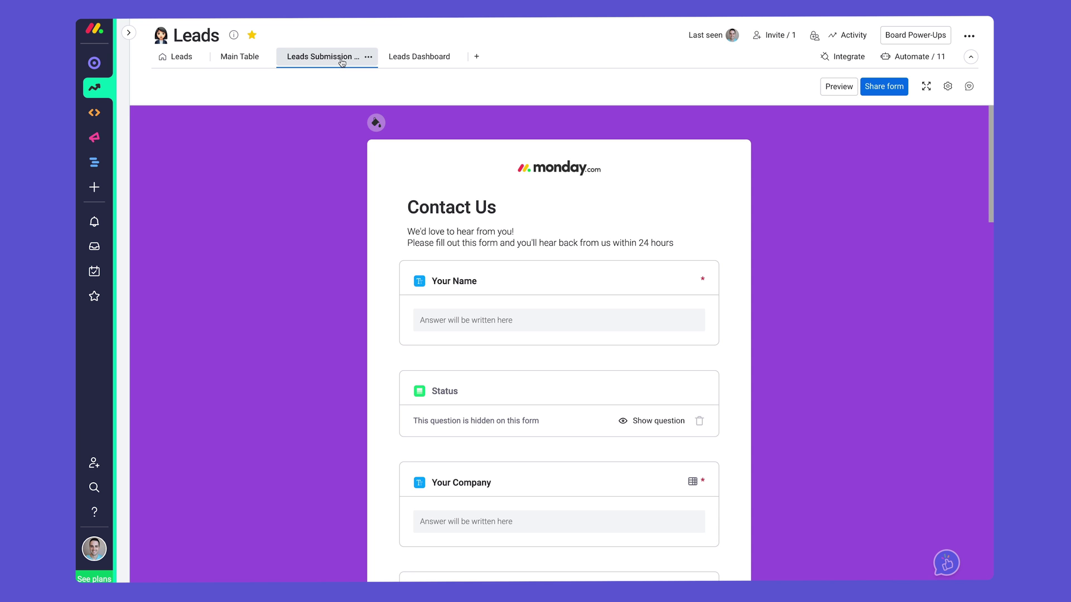
pyautogui.click(848, 58)
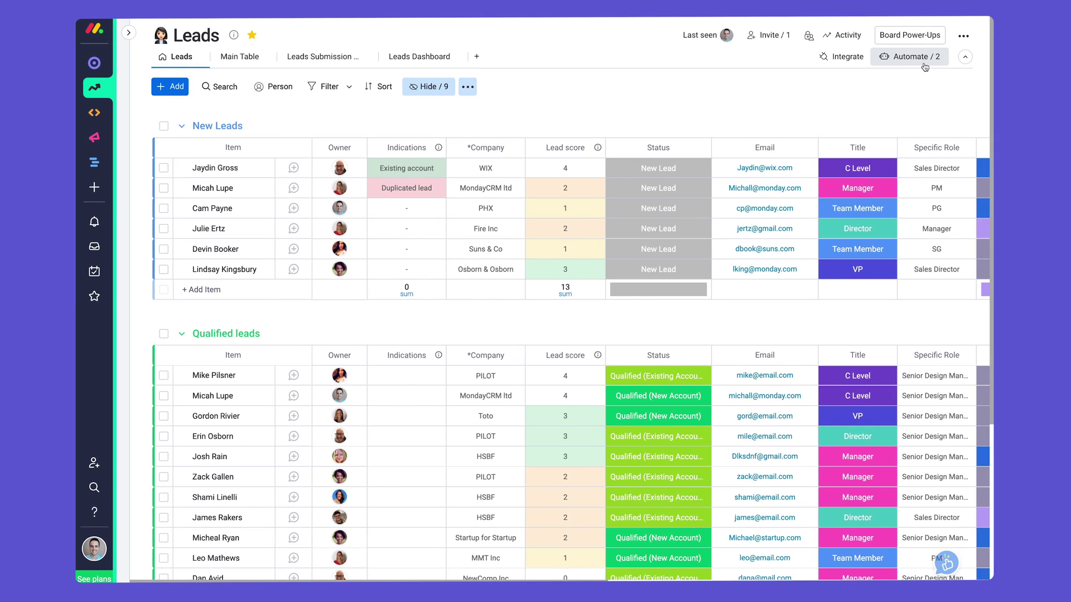
pyautogui.click(915, 57)
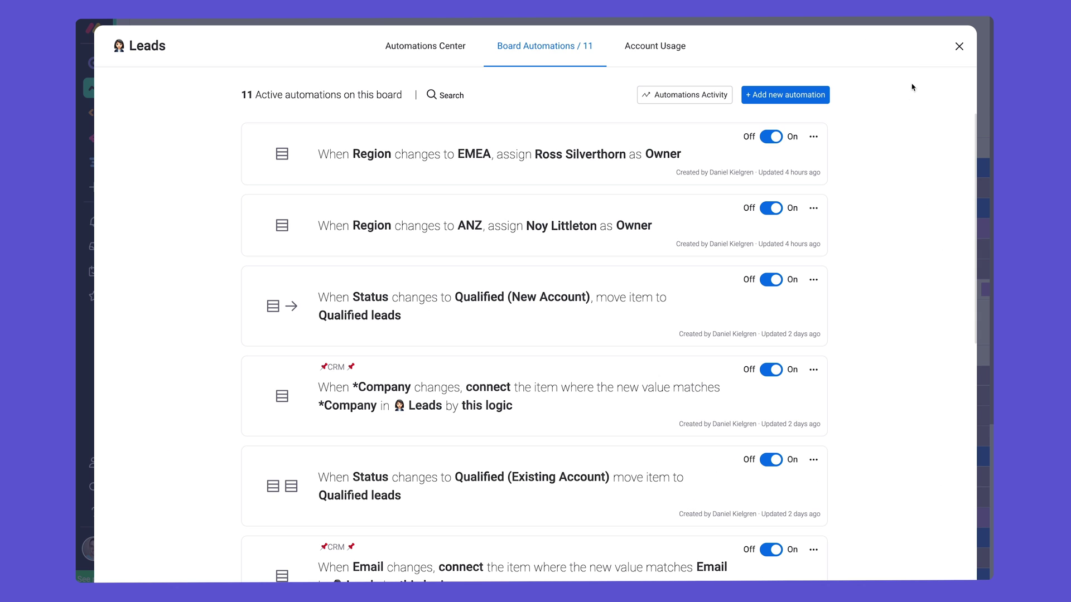
pyautogui.click(374, 238)
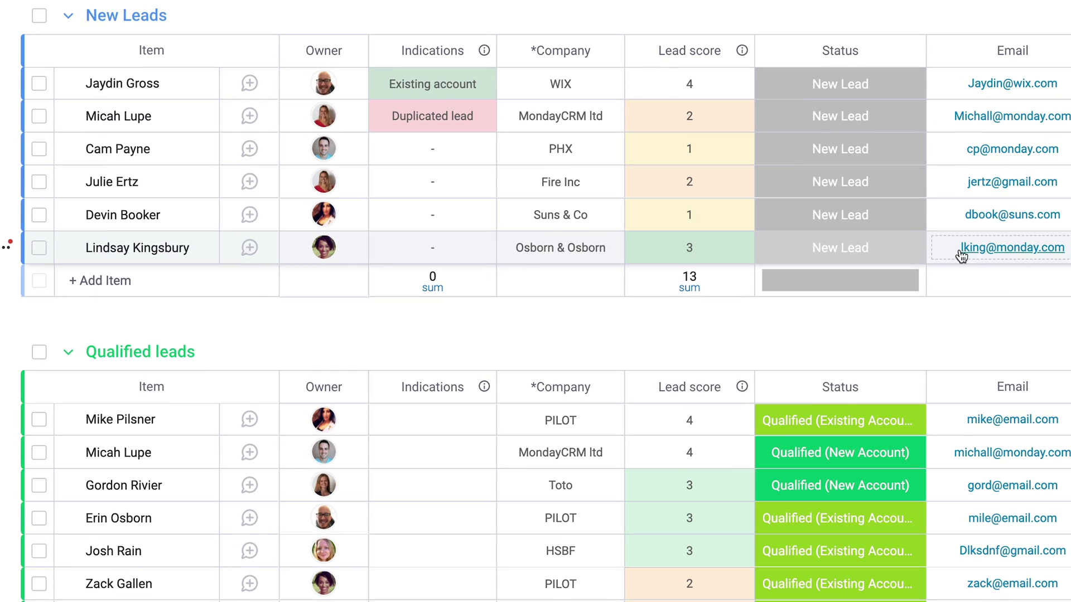
# Set Osborn & Osborn's status to Qualified (New Account), check the new deal's contact, and view automations.
pyautogui.click(902, 251)
pyautogui.click(905, 301)
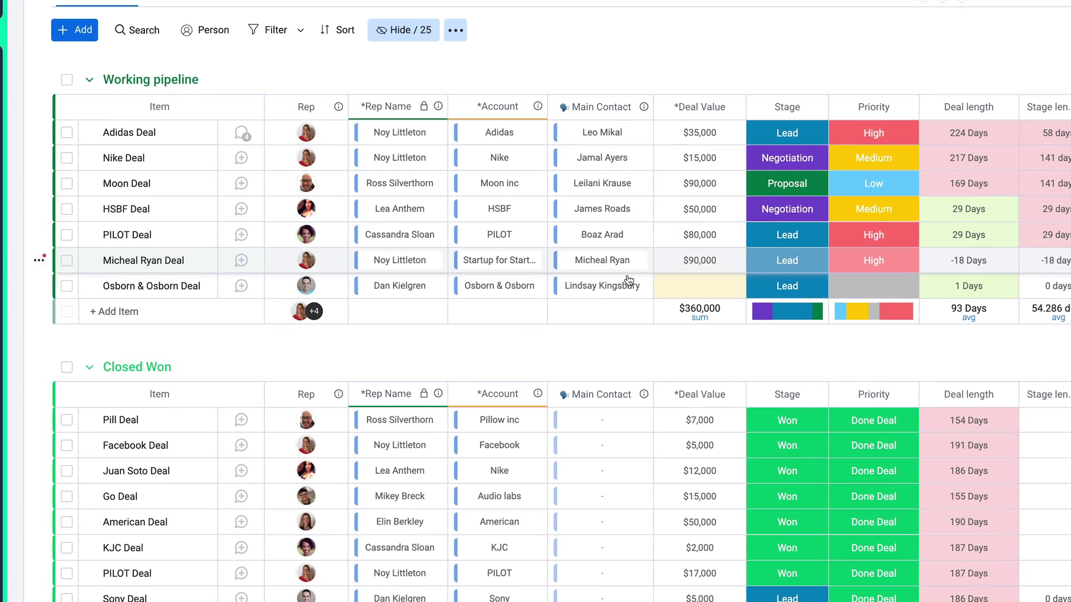
pyautogui.click(604, 289)
pyautogui.scroll(-3, 622, 287)
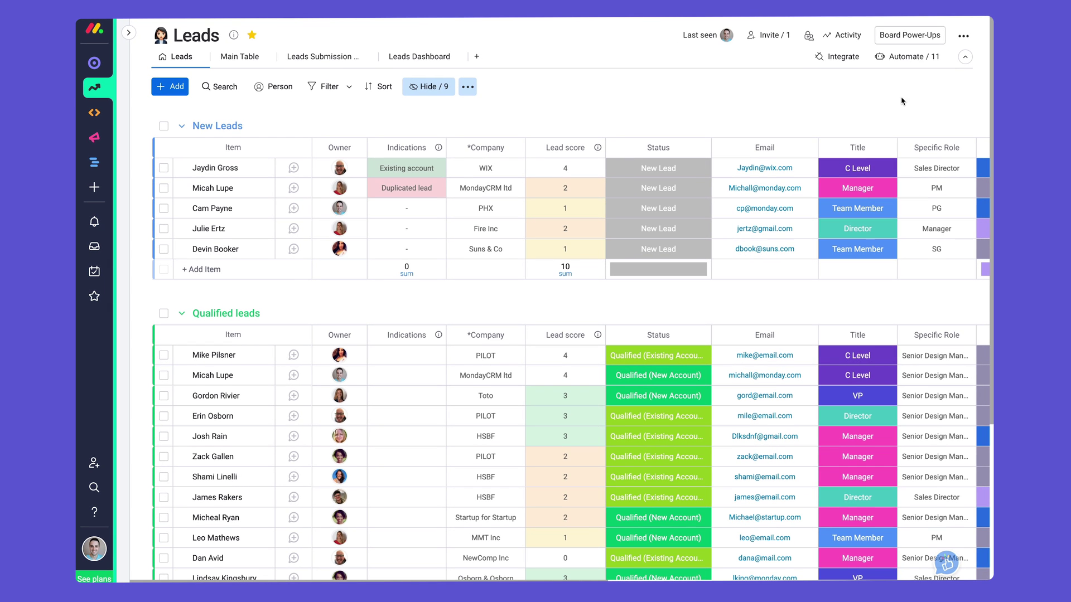
pyautogui.click(907, 57)
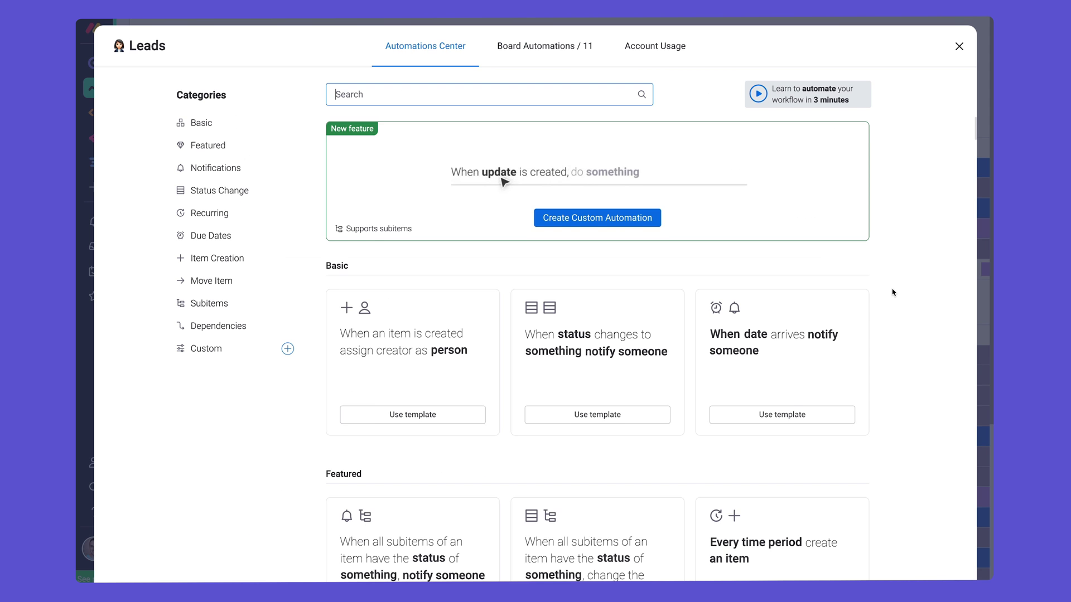
# Scroll through the Automations Center templates.
pyautogui.scroll(-5, 891, 292)
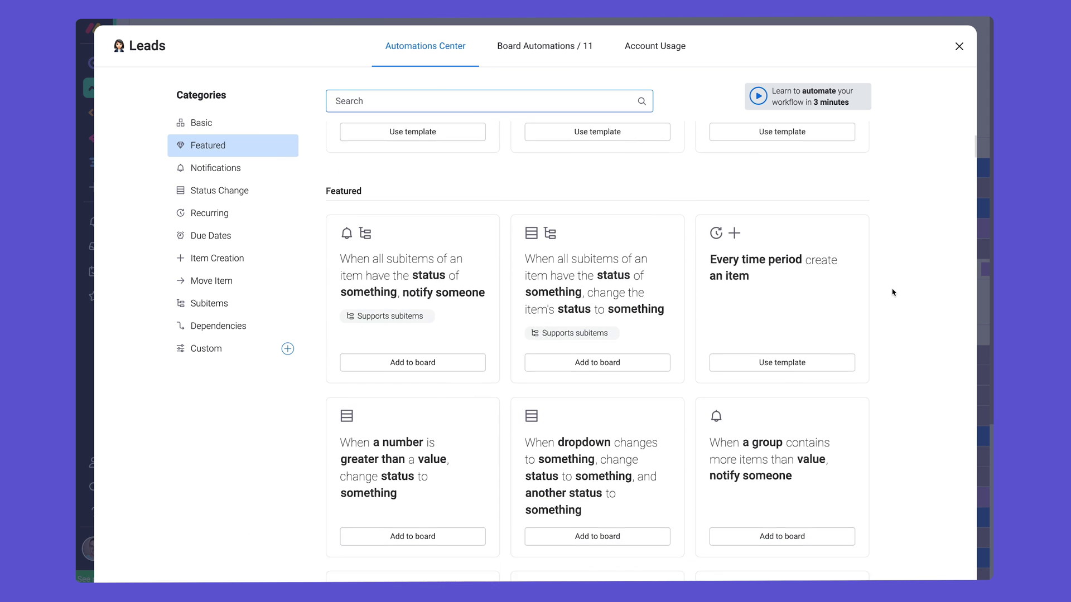
pyautogui.scroll(-5, 892, 292)
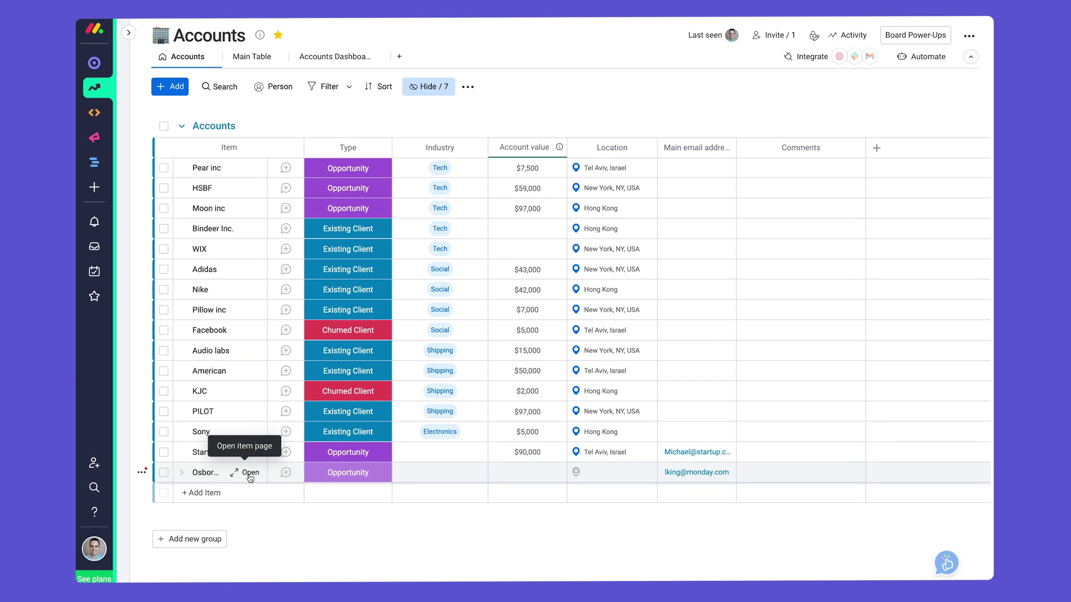
# Set the Osborn & Osborn account's linked contact Type to VIP, then close the contact and account pages.
pyautogui.click(250, 473)
pyautogui.scroll(-3, 250, 476)
pyautogui.scroll(-4, 250, 476)
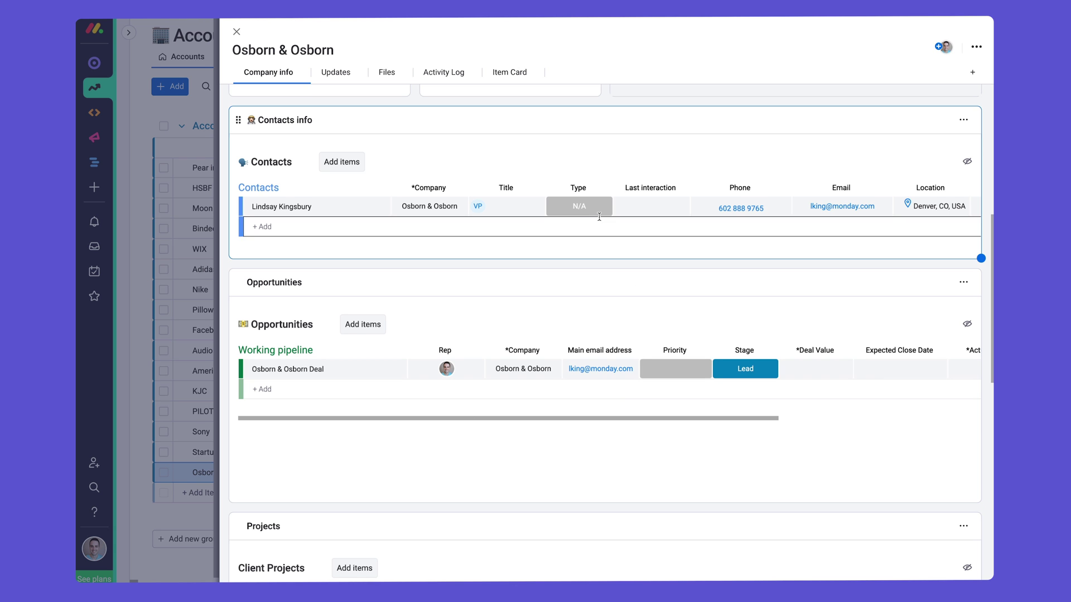
pyautogui.click(614, 207)
pyautogui.click(607, 287)
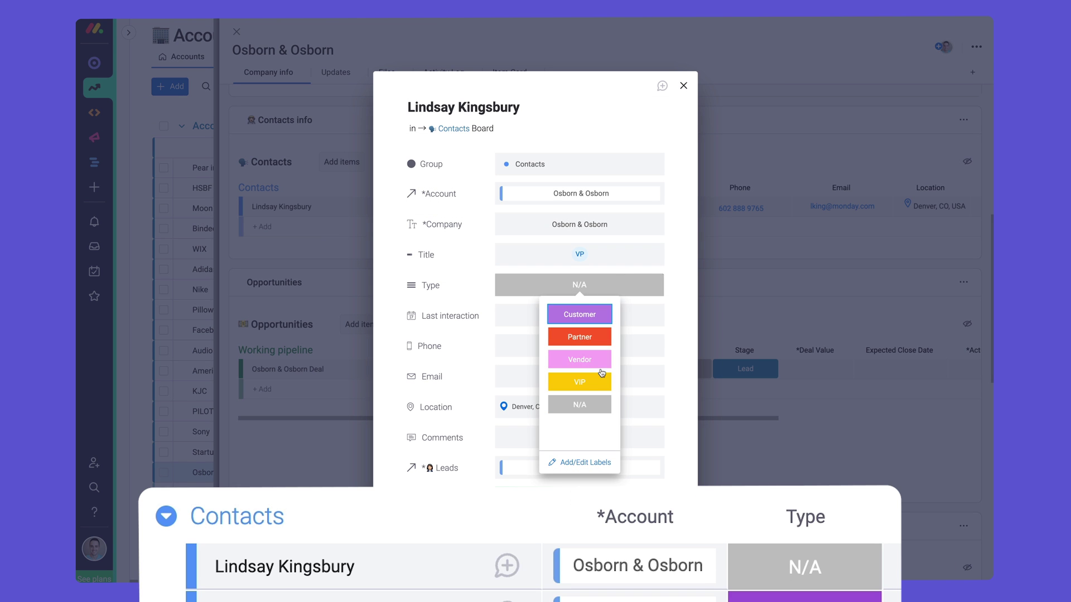
pyautogui.click(587, 382)
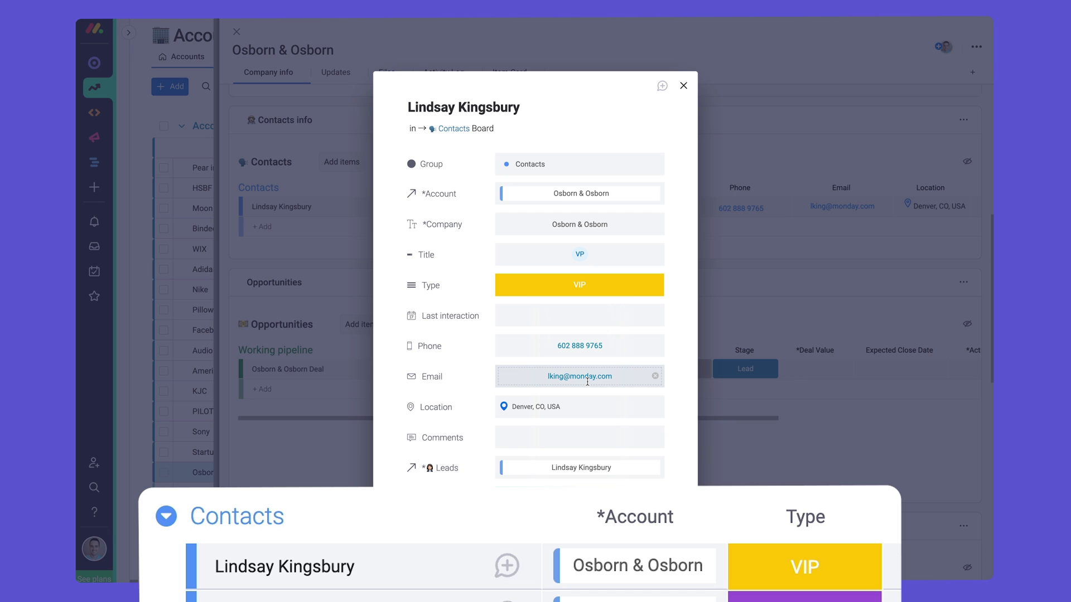
pyautogui.click(240, 39)
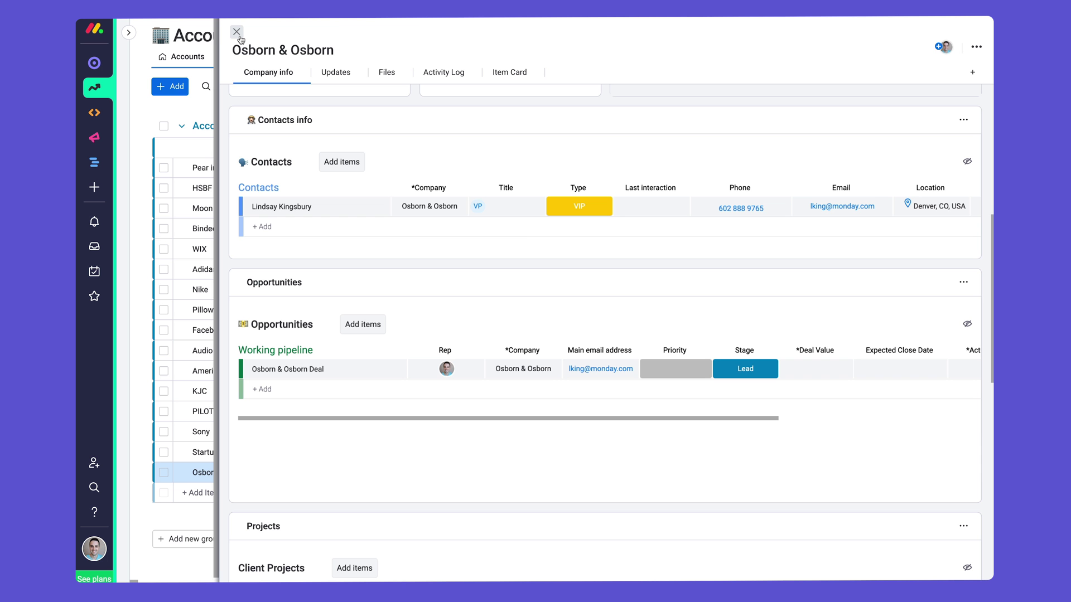
pyautogui.click(238, 33)
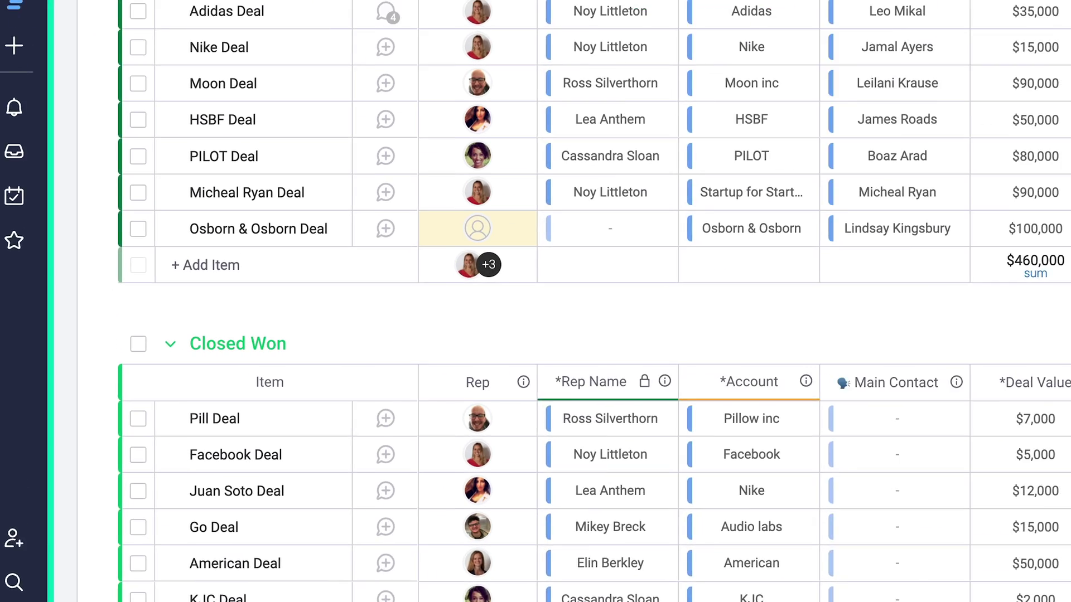
# Assign the first listed team member as rep on the Osborn & Osborn Deal.
pyautogui.click(357, 291)
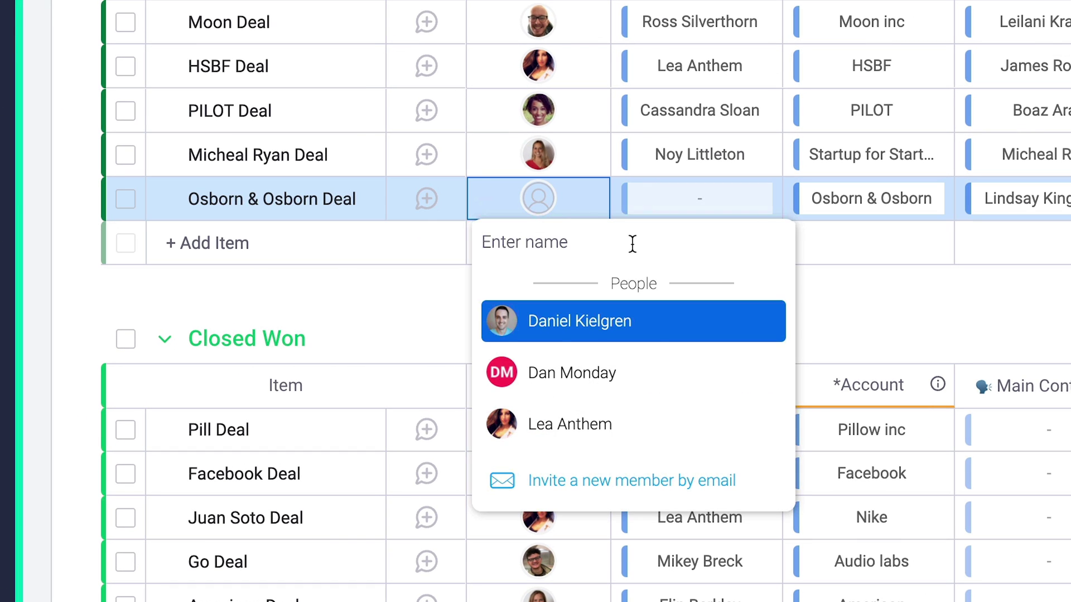
pyautogui.click(648, 311)
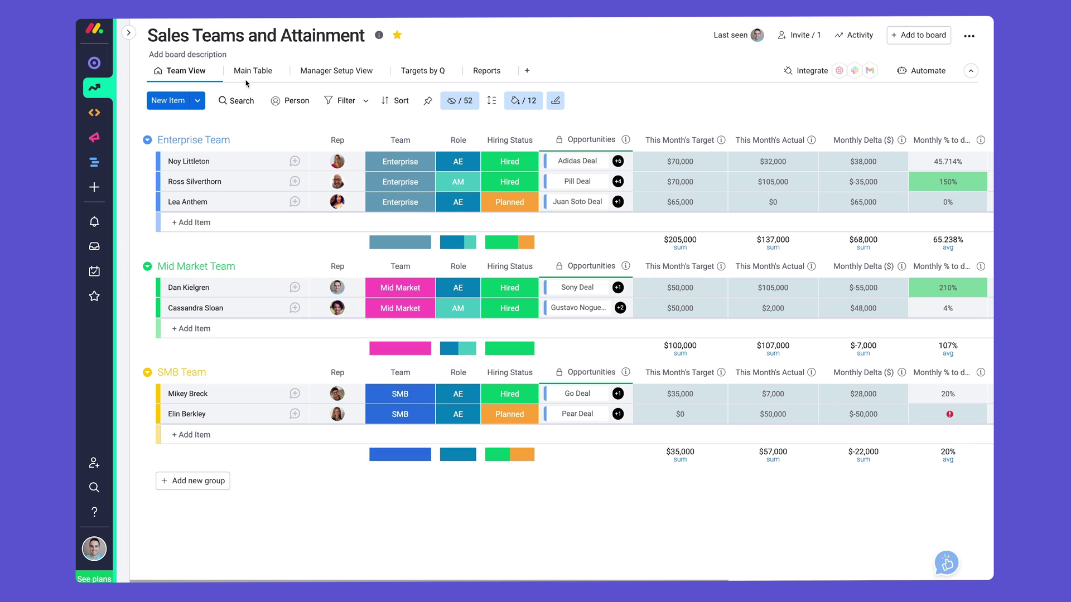
# Open the Post Sales invoices board and set Osborn & Osborn's invoice status to Invoice Sent.
pyautogui.click(127, 34)
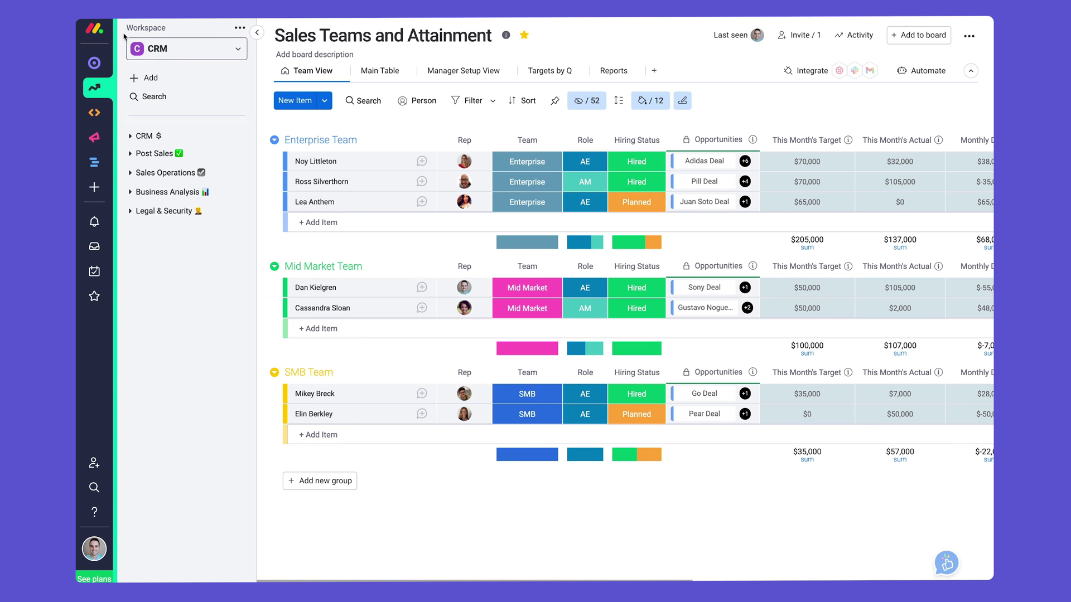
pyautogui.click(207, 154)
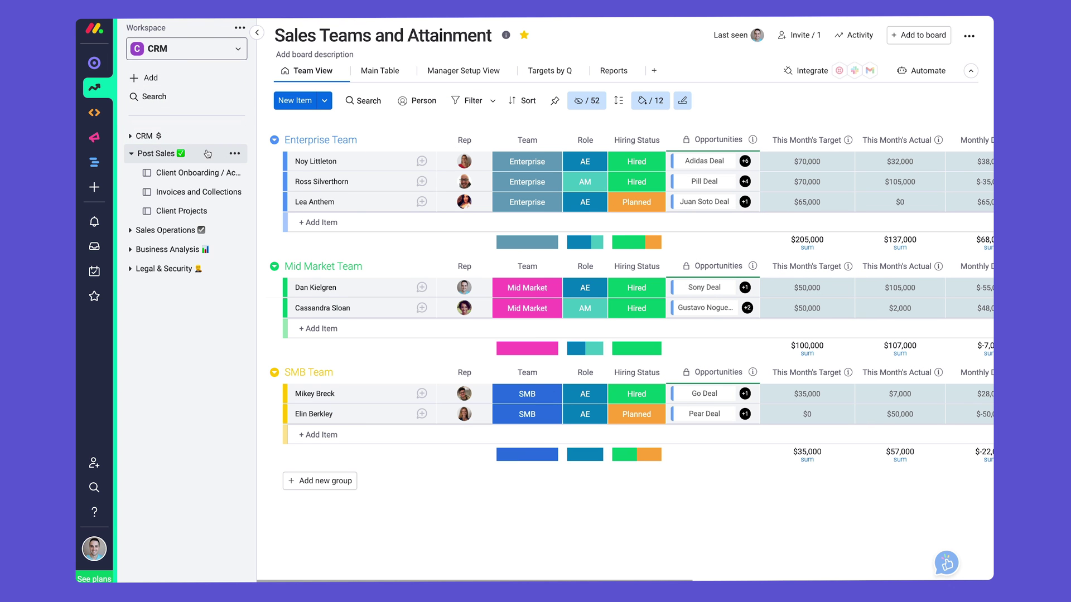
pyautogui.click(223, 174)
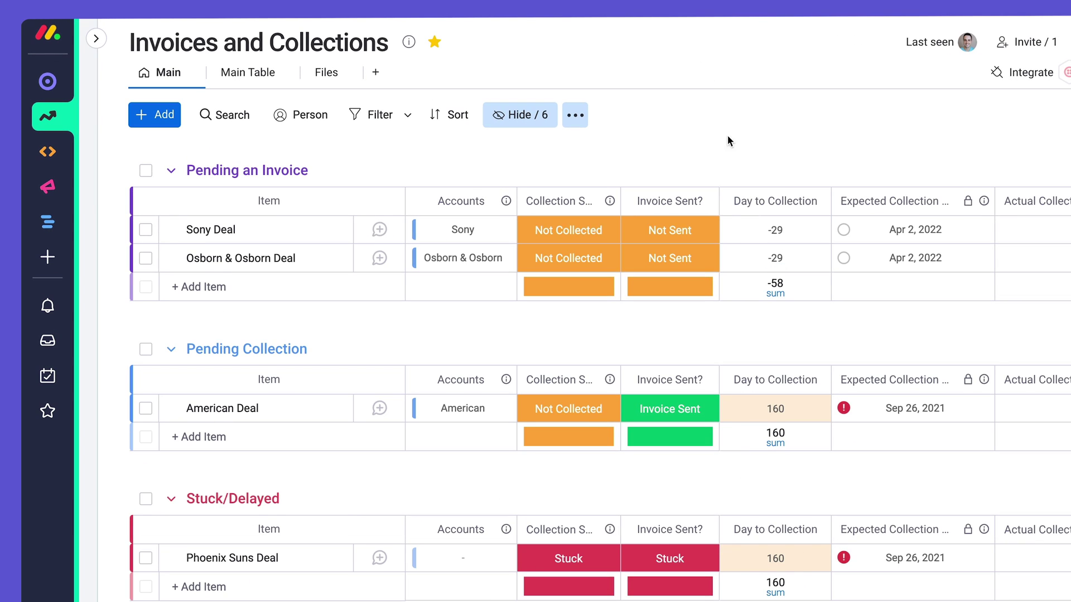
pyautogui.click(702, 259)
pyautogui.click(704, 328)
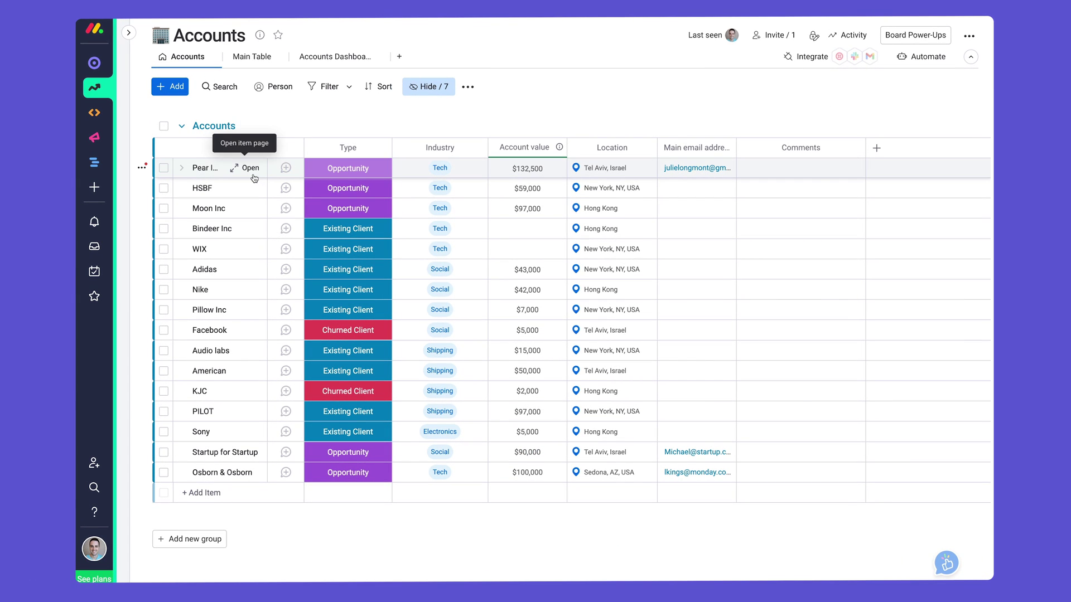
# Open the Pear Inc account page and review its linked deal card and account value breakdown.
pyautogui.click(249, 169)
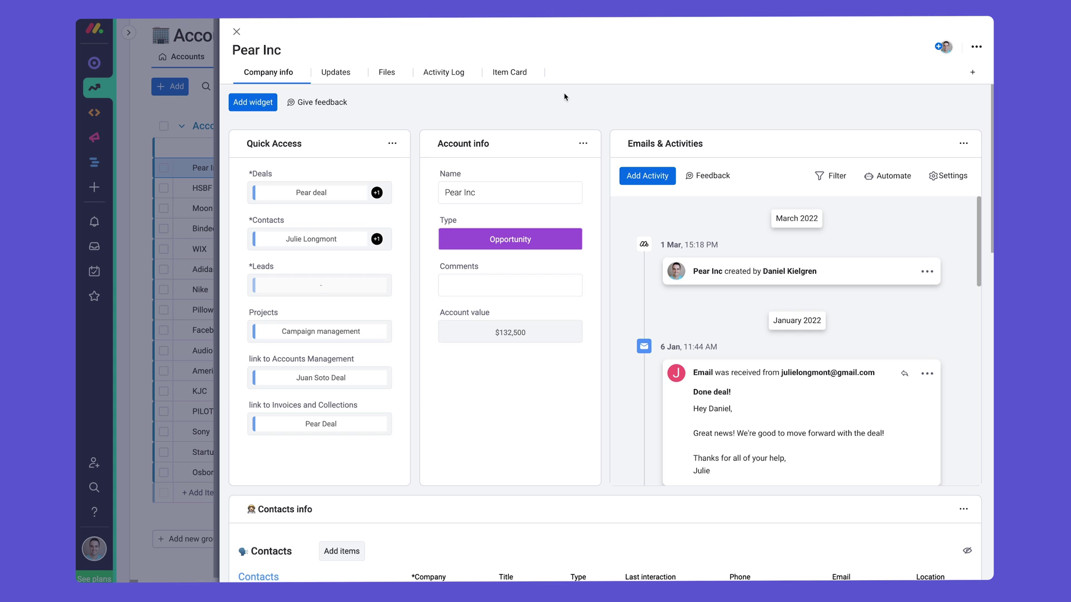
pyautogui.click(340, 193)
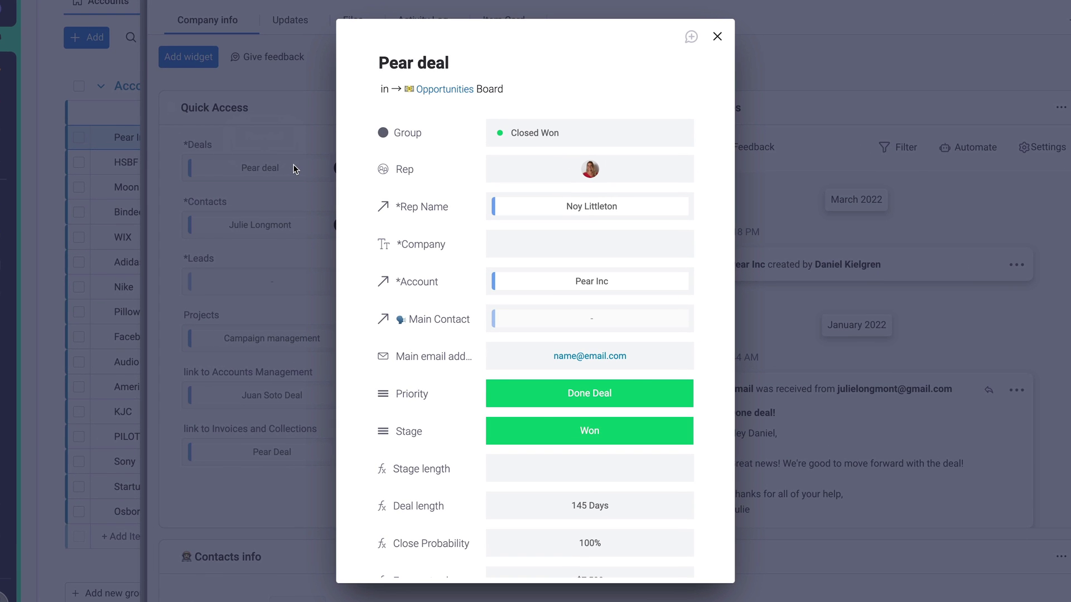
pyautogui.click(294, 165)
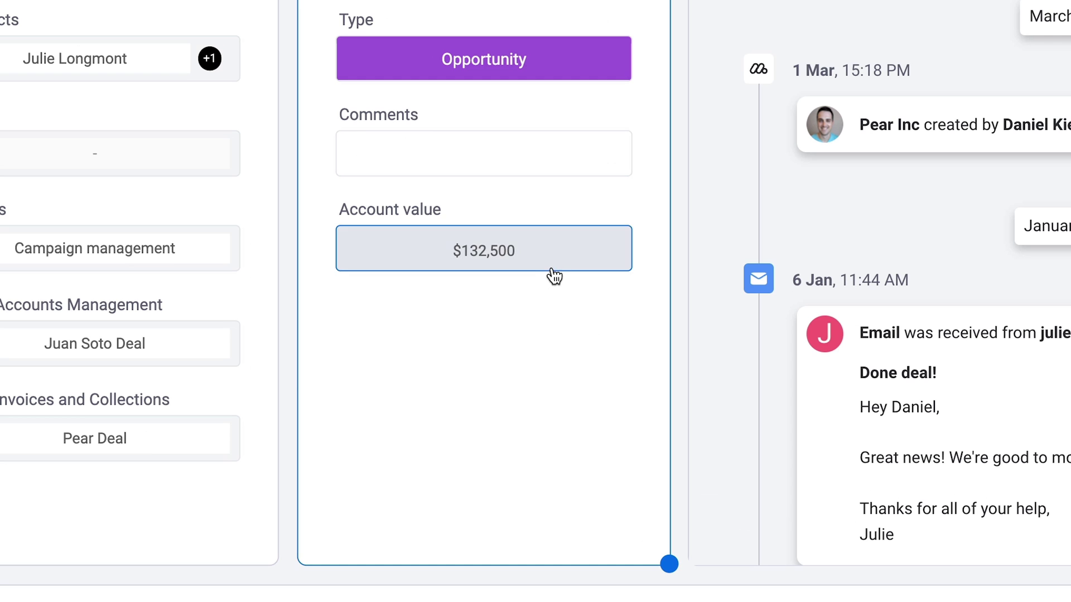
pyautogui.click(545, 263)
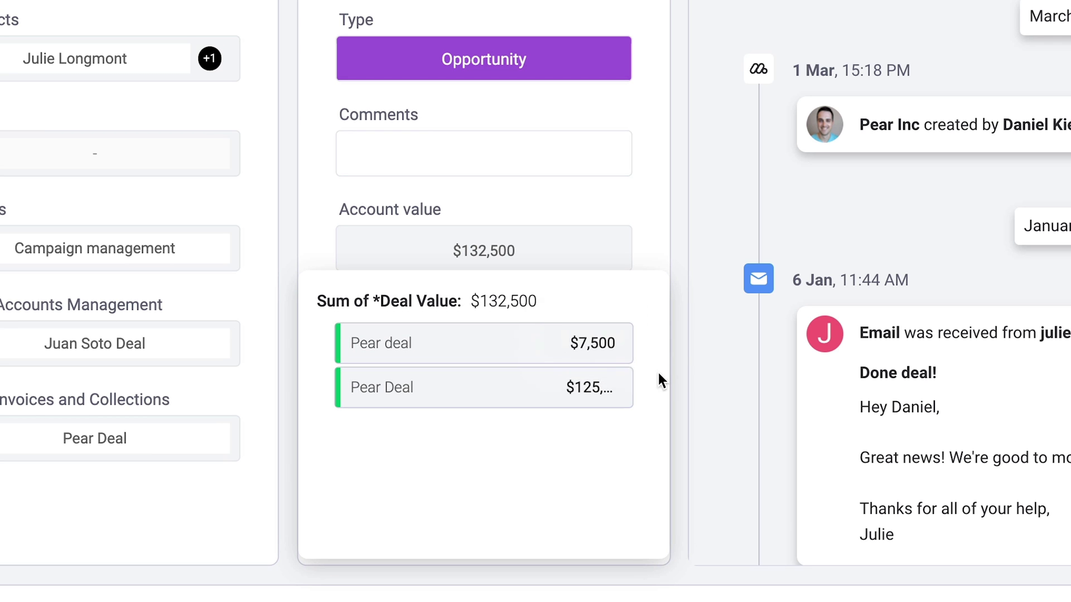
pyautogui.click(725, 318)
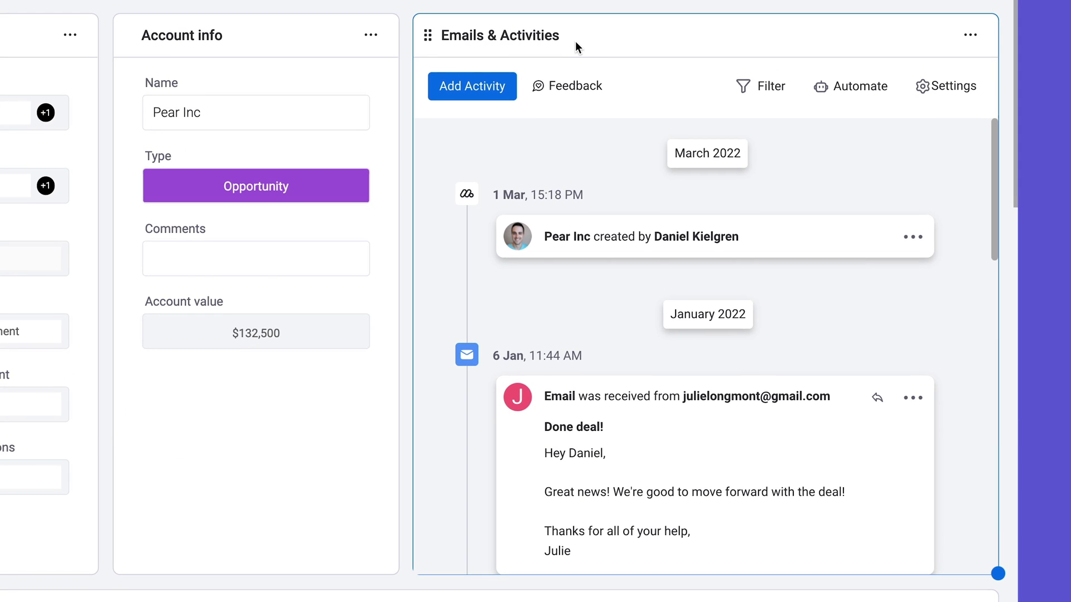
# Scroll through Pear Inc's Emails & Activities feed and bring up the Add Activity list.
pyautogui.scroll(-10, 856, 293)
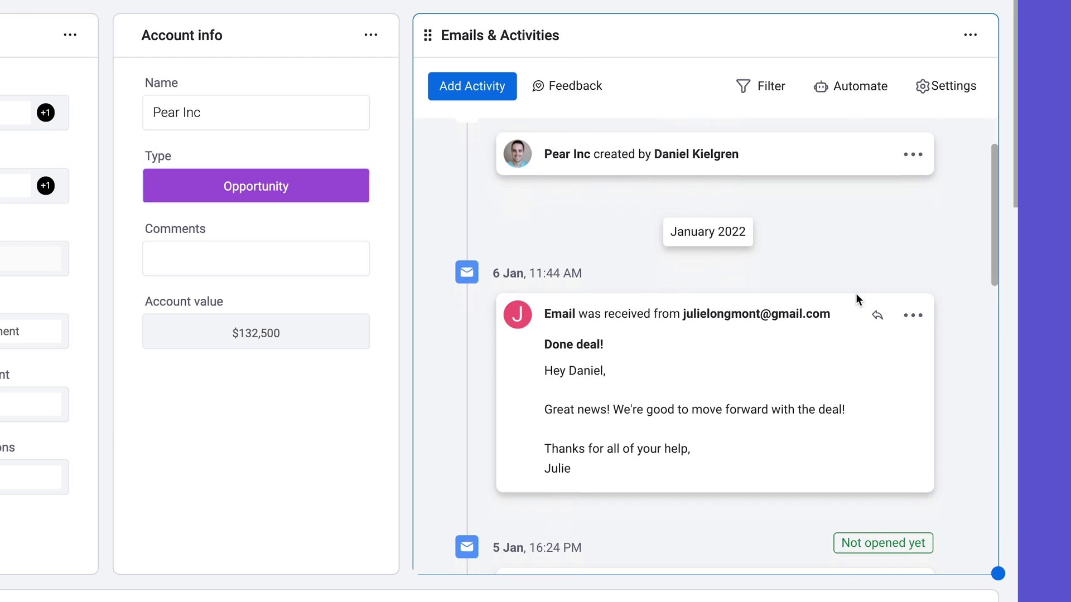
pyautogui.scroll(-2, 856, 293)
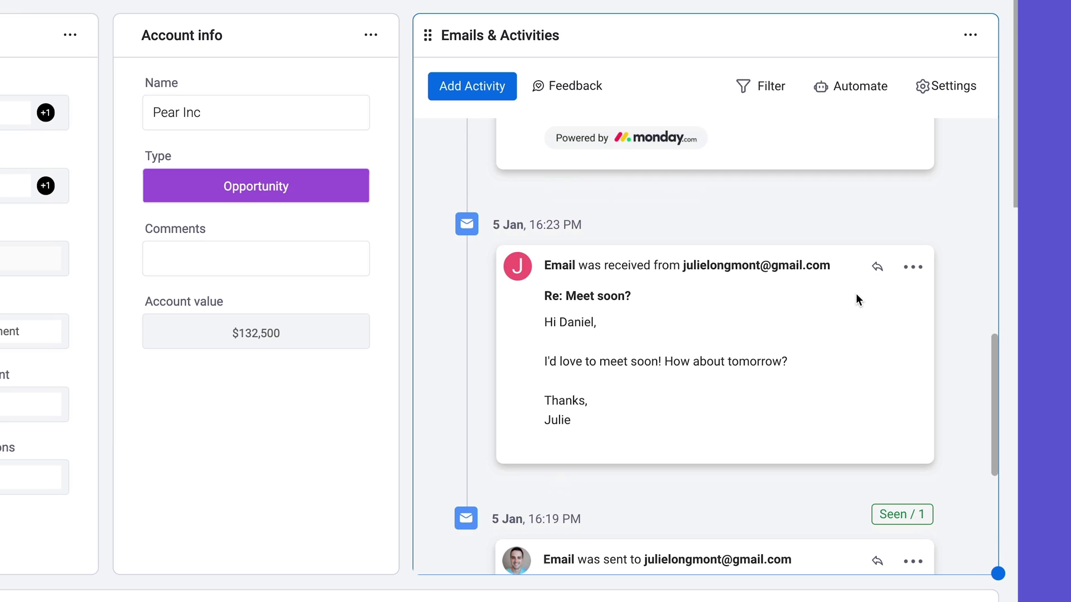
pyautogui.scroll(10, 856, 295)
pyautogui.click(494, 97)
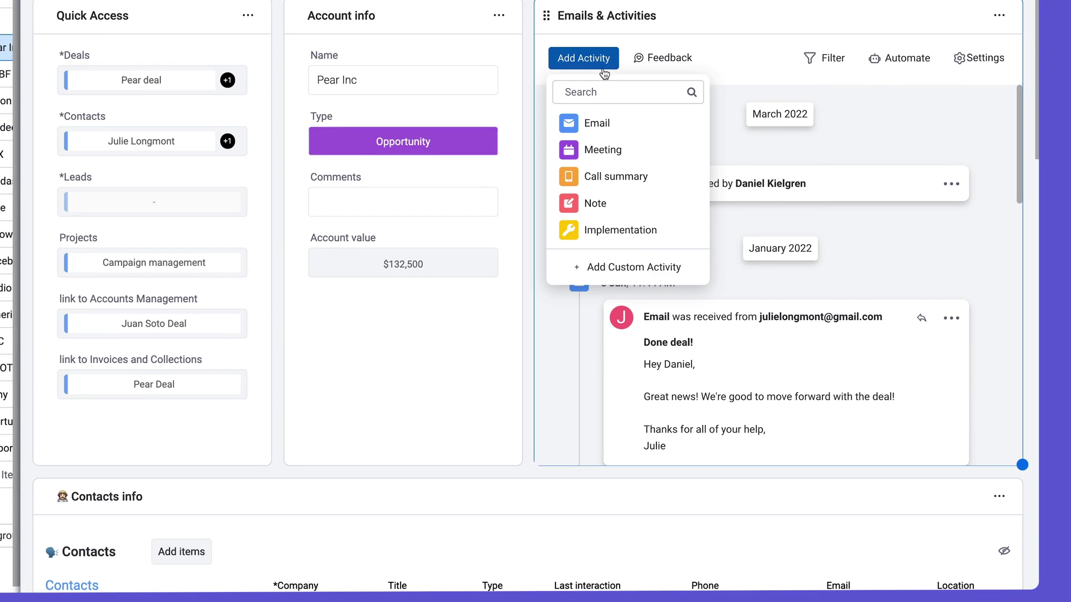
# Send the Pear Inc contact an email filled from the Check in template.
pyautogui.click(597, 123)
pyautogui.click(991, 573)
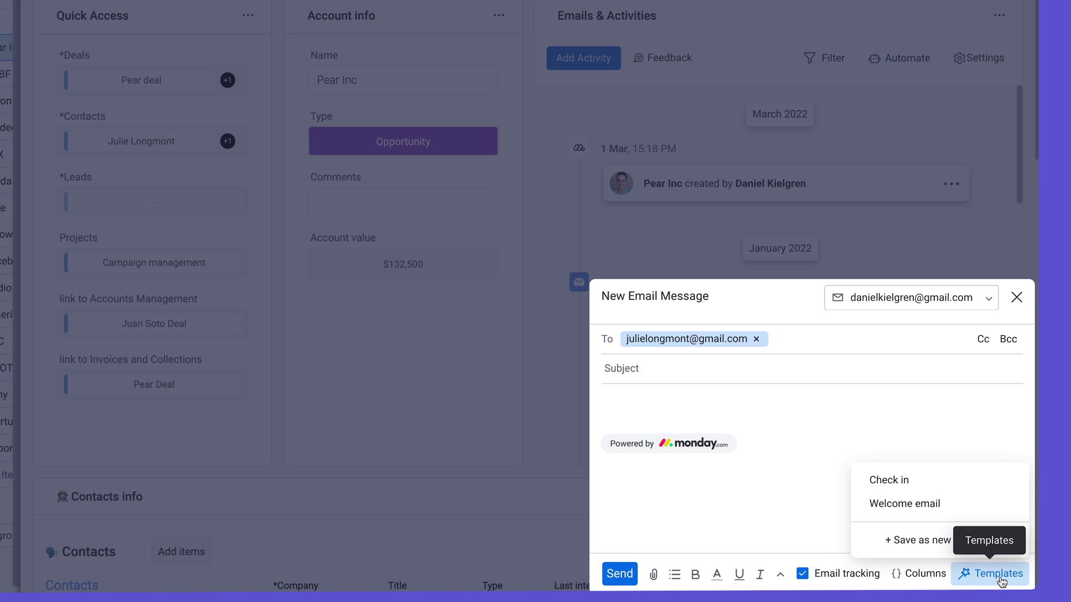
pyautogui.click(948, 481)
pyautogui.click(620, 574)
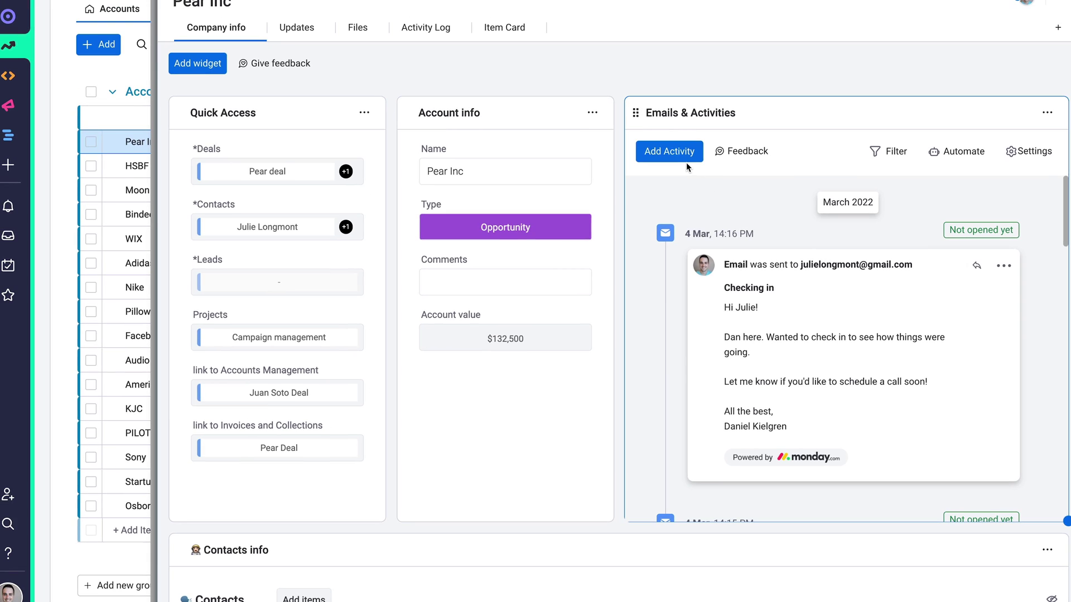
# Add a meeting activity for 7 March, 10:30–11:00.
pyautogui.click(605, 66)
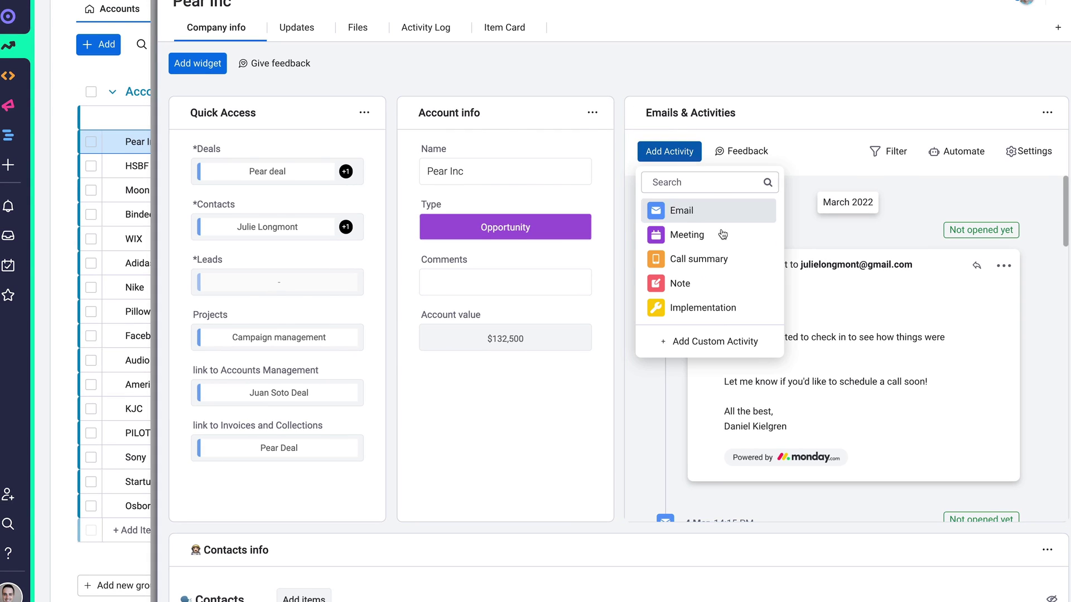
pyautogui.click(683, 234)
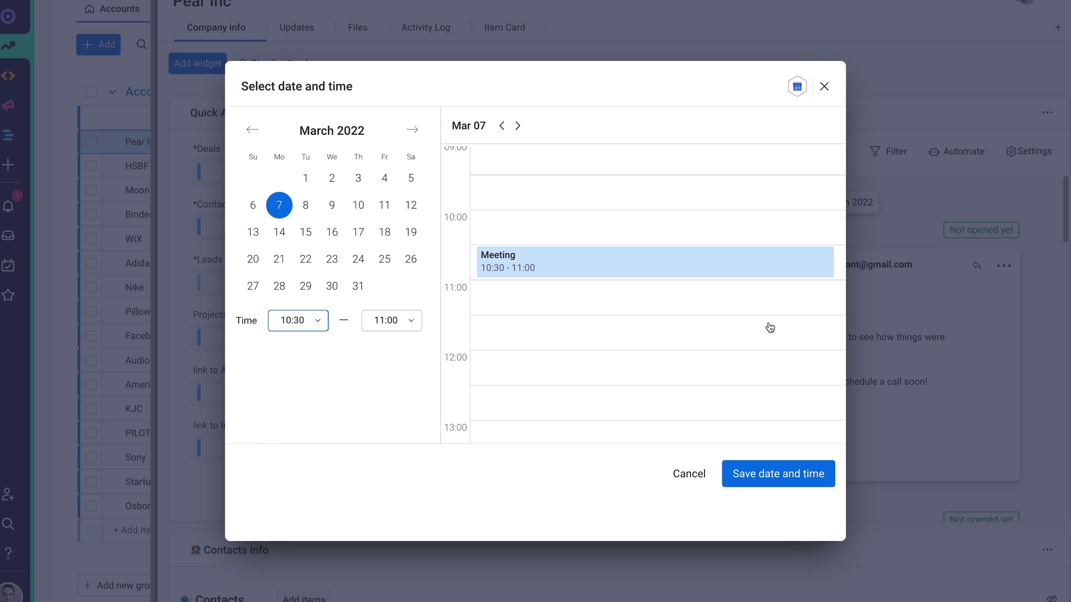
pyautogui.click(788, 488)
# Create a red Account Review custom activity.
pyautogui.click(669, 151)
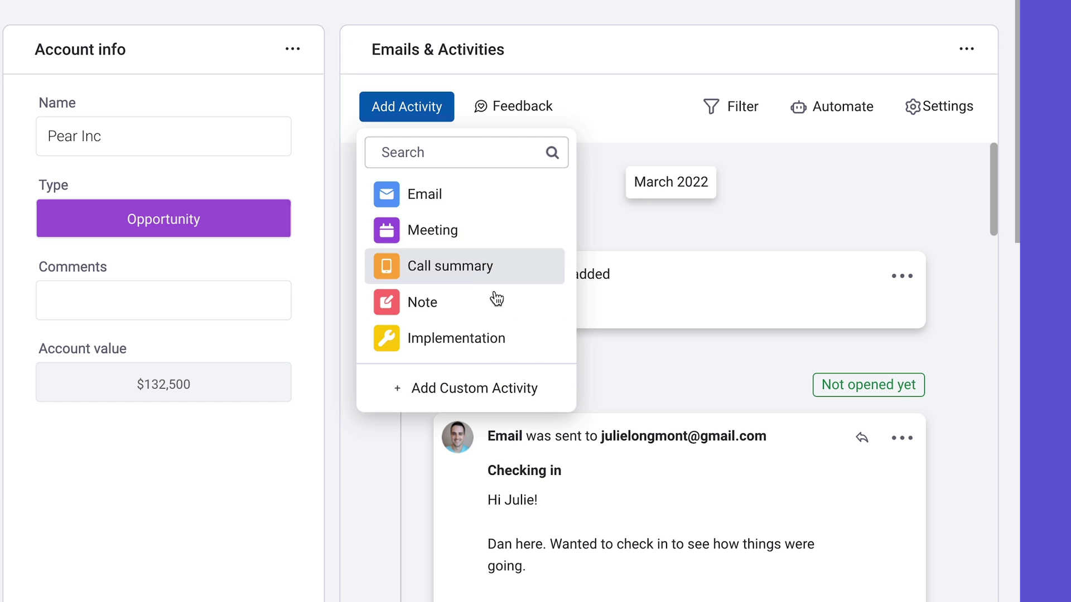
pyautogui.click(545, 397)
pyautogui.click(418, 299)
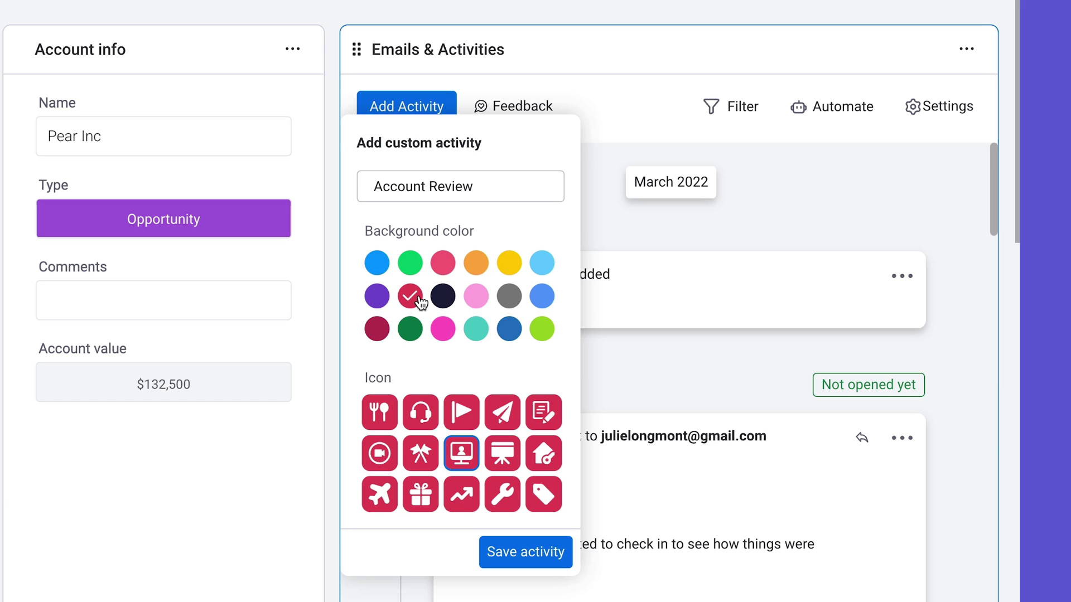
pyautogui.click(558, 567)
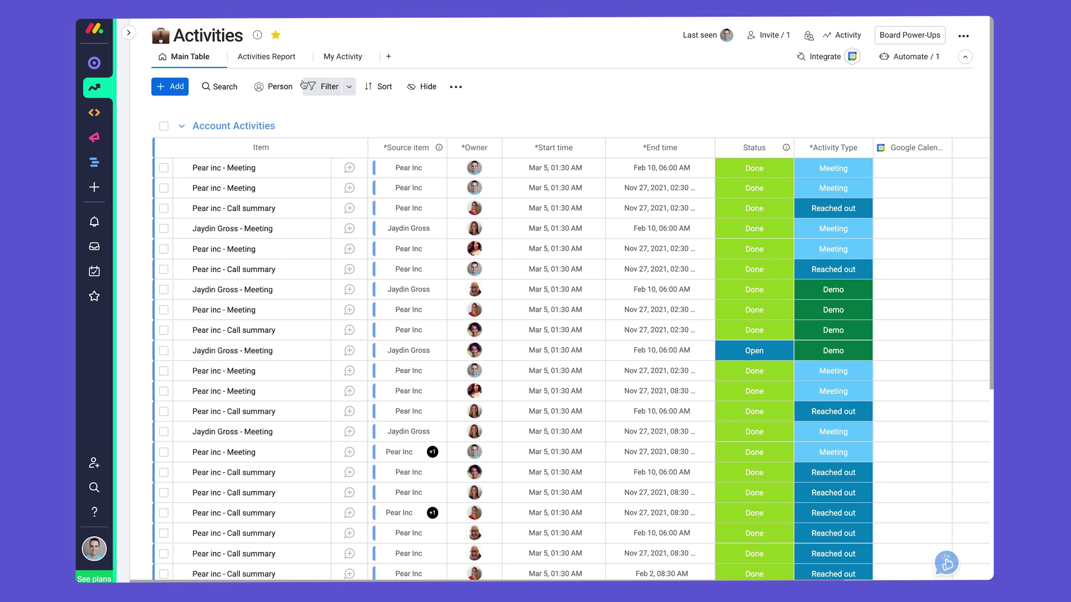
# View the Activities Report dashboard's Calls by rep chart, then return to the main Activities table.
pyautogui.click(275, 59)
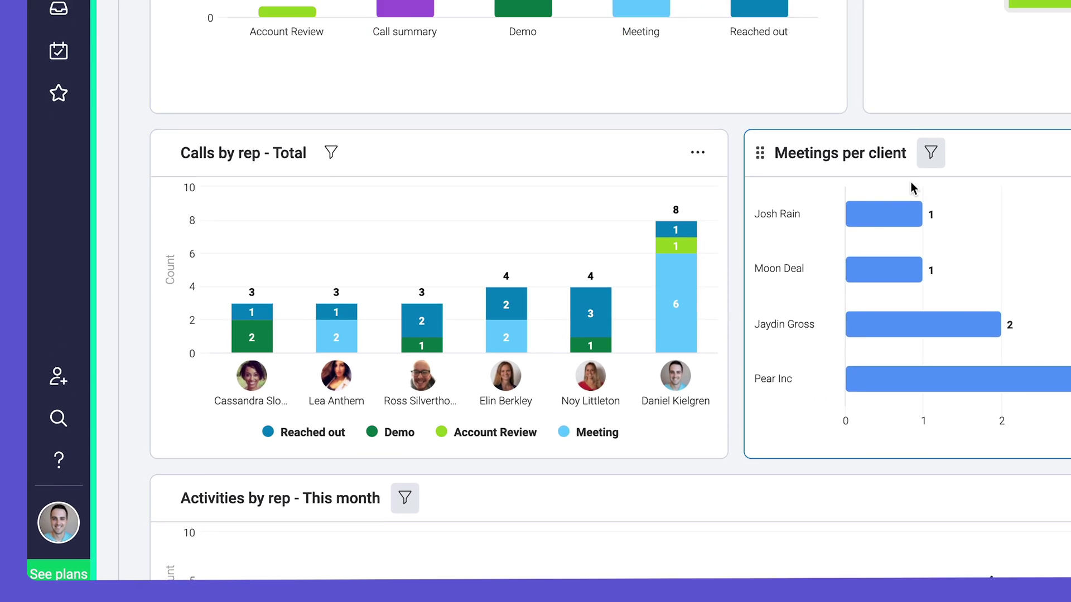
pyautogui.moveTo(461, 409)
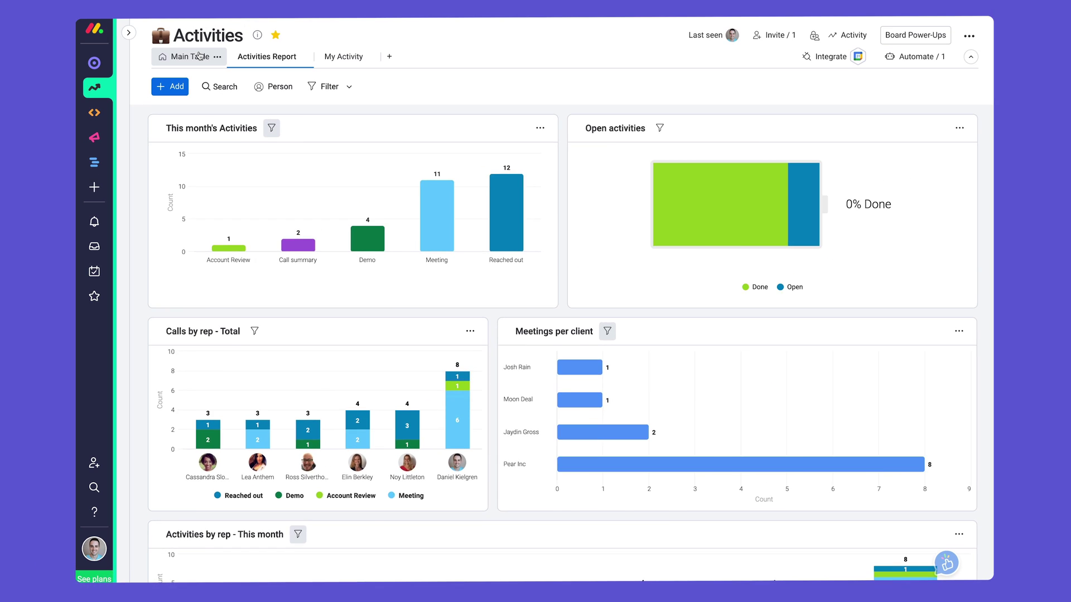
pyautogui.click(196, 57)
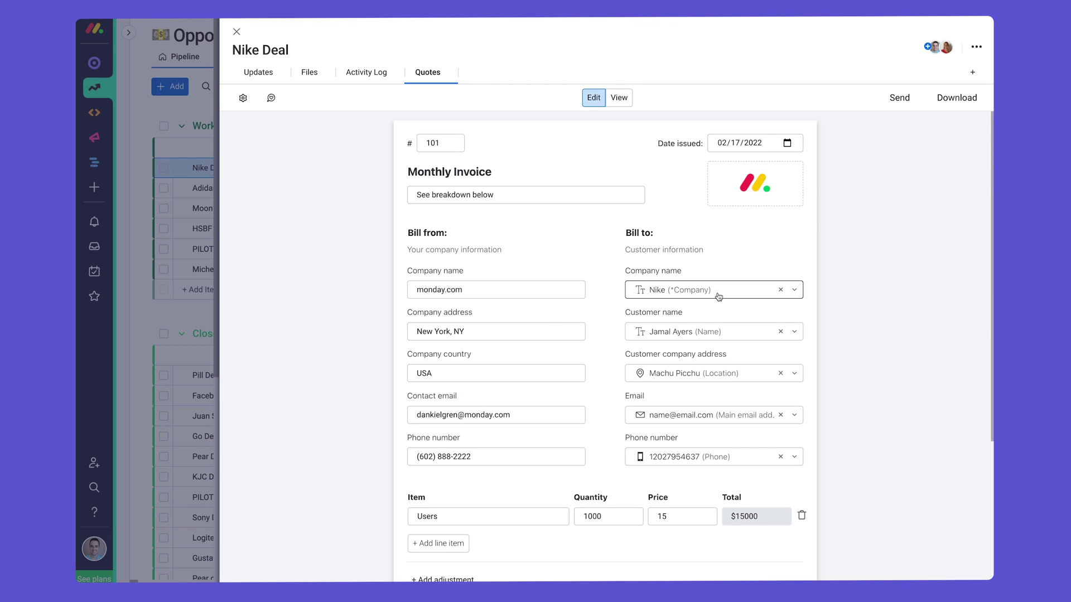
# Bring up the sending options for the Nike Deal's Monthly Invoice quote.
pyautogui.click(912, 100)
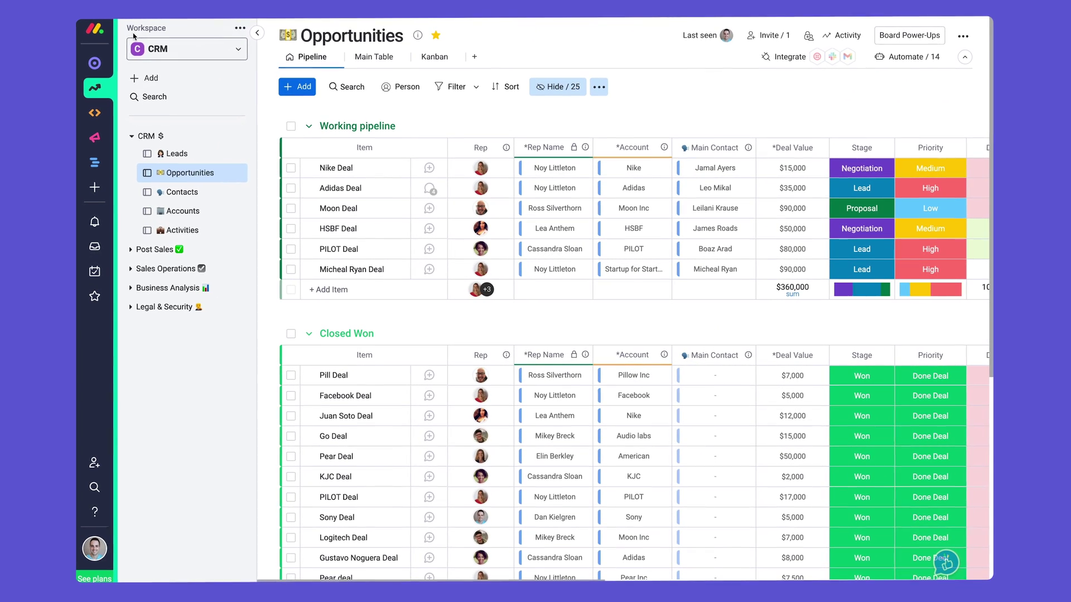
# Look through the Overview and Collections Overview dashboards, then show the Sales Team Dashboard at full width.
pyautogui.click(130, 288)
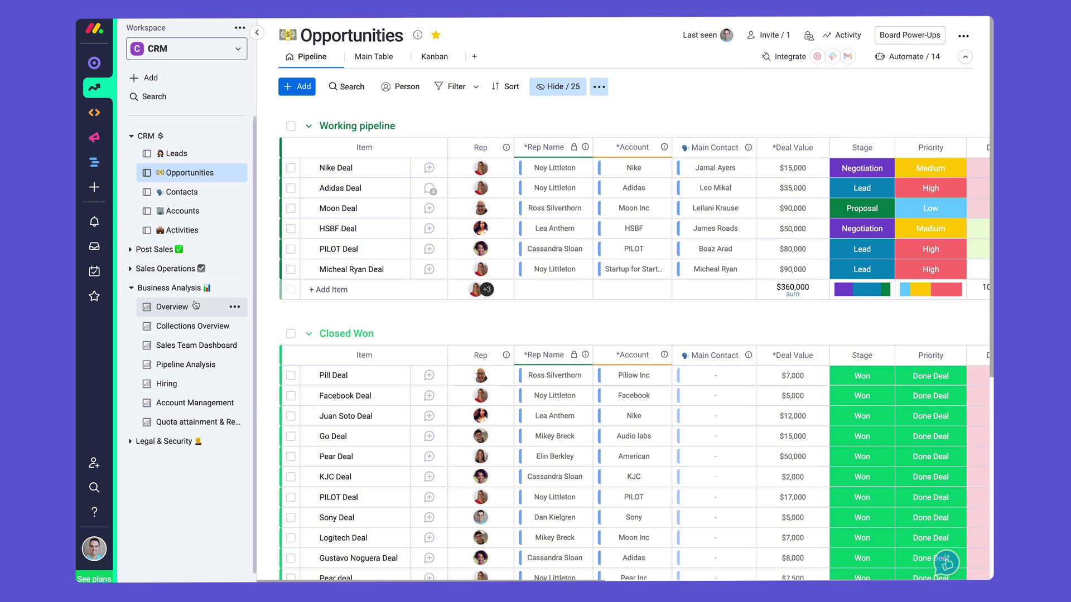
pyautogui.click(204, 307)
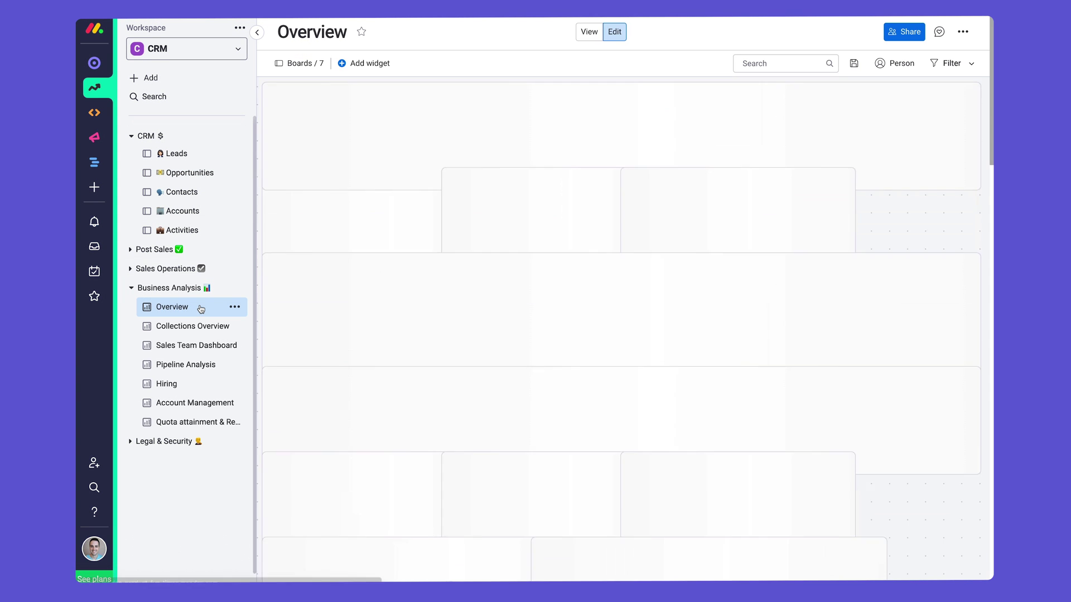
pyautogui.click(206, 329)
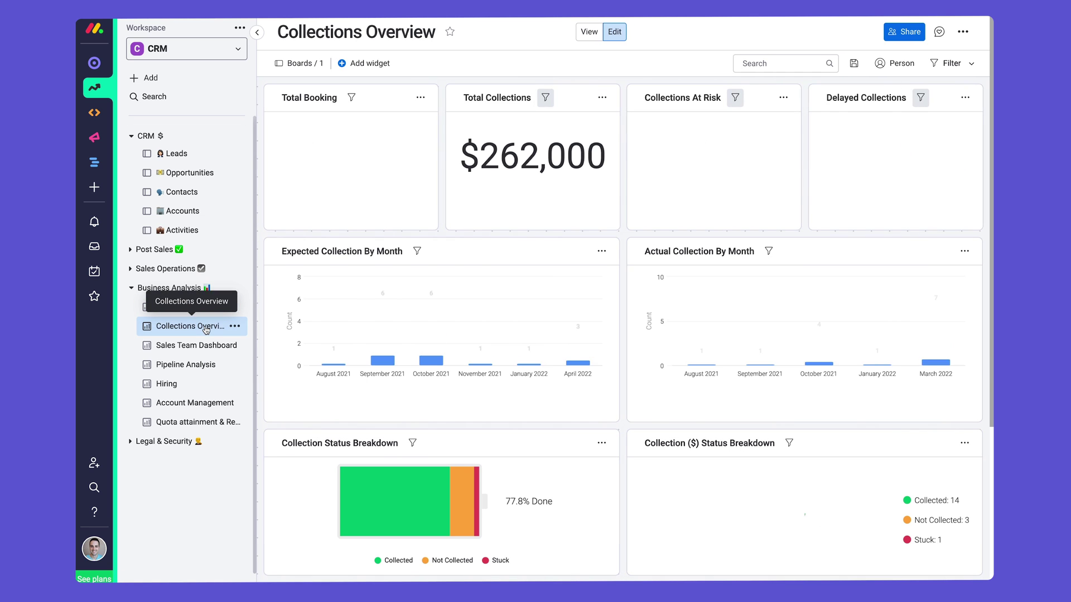
pyautogui.click(207, 348)
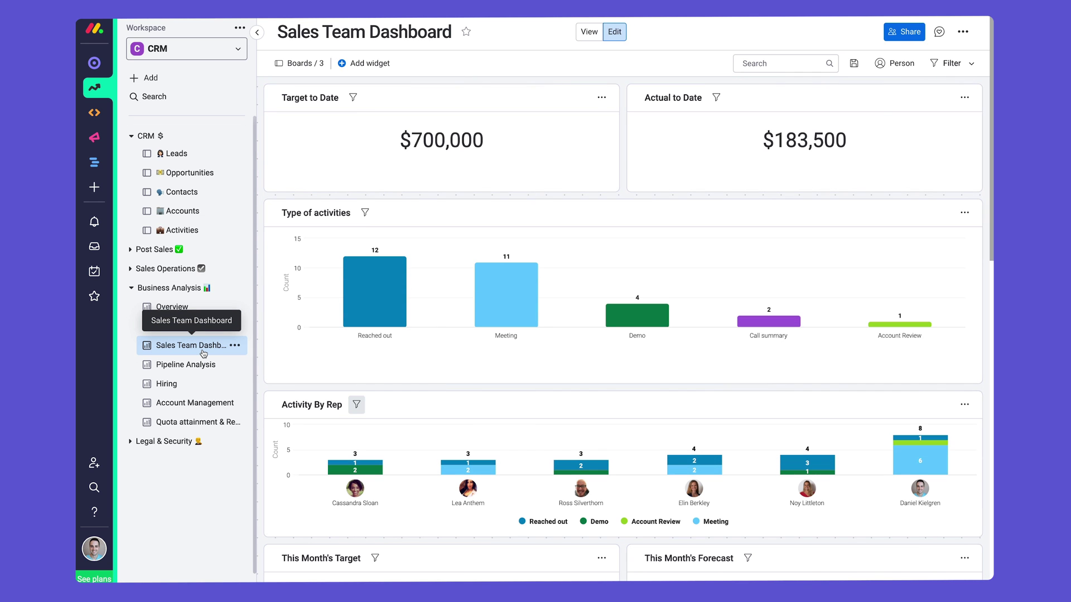
pyautogui.click(254, 33)
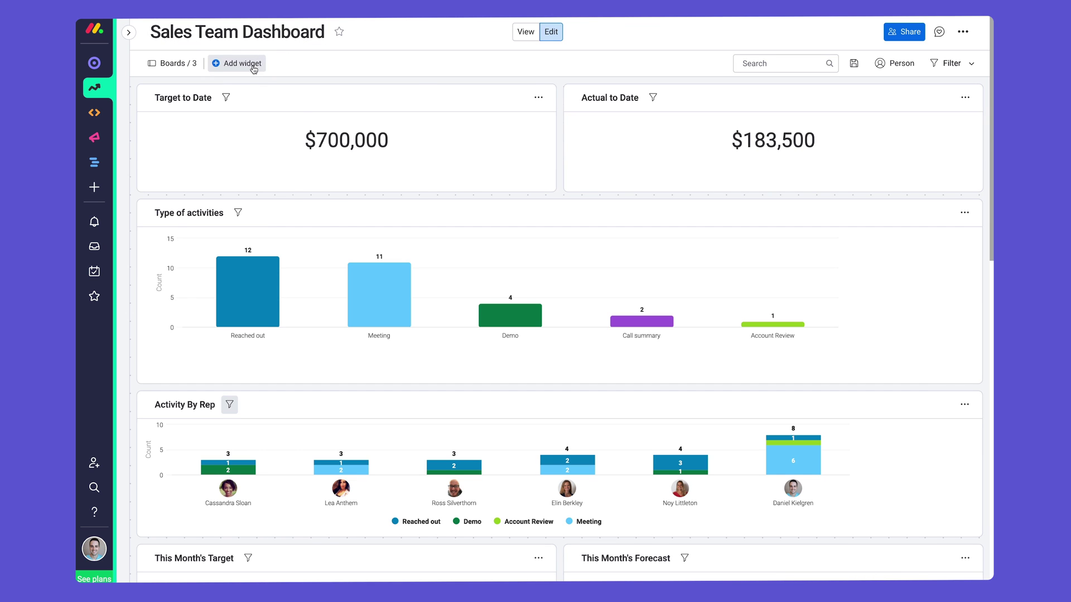
pyautogui.click(255, 66)
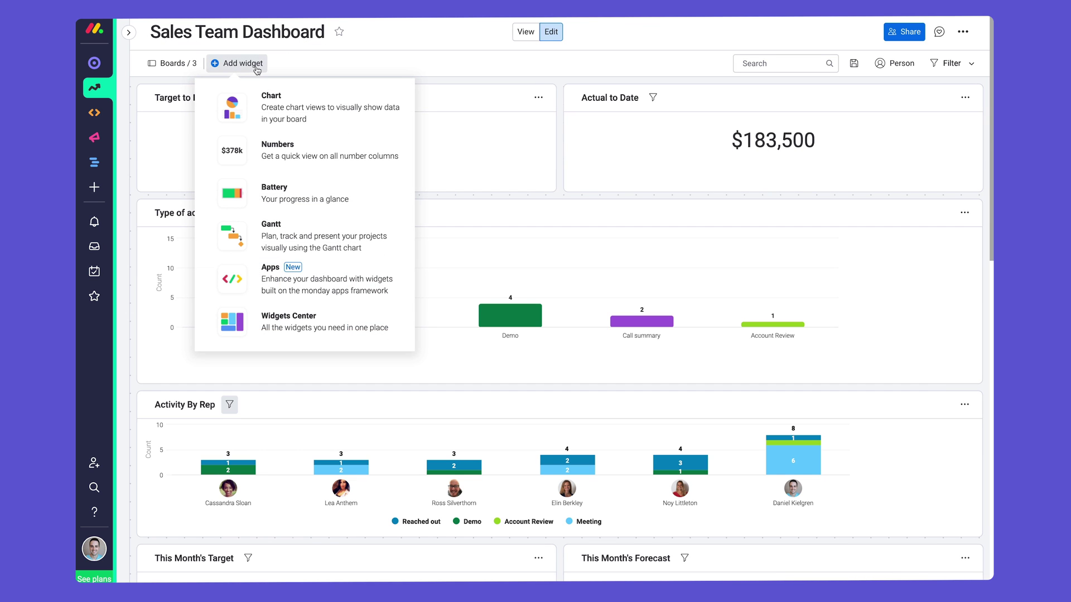
# Open the Widgets Center to see recommended widgets such as Battery and Numbers.
pyautogui.click(358, 333)
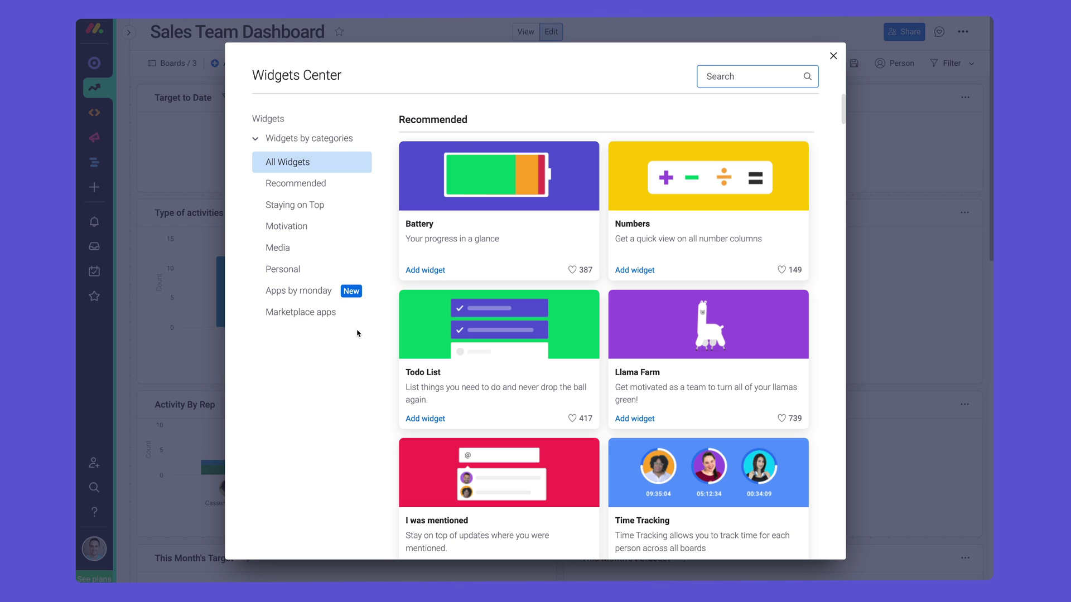